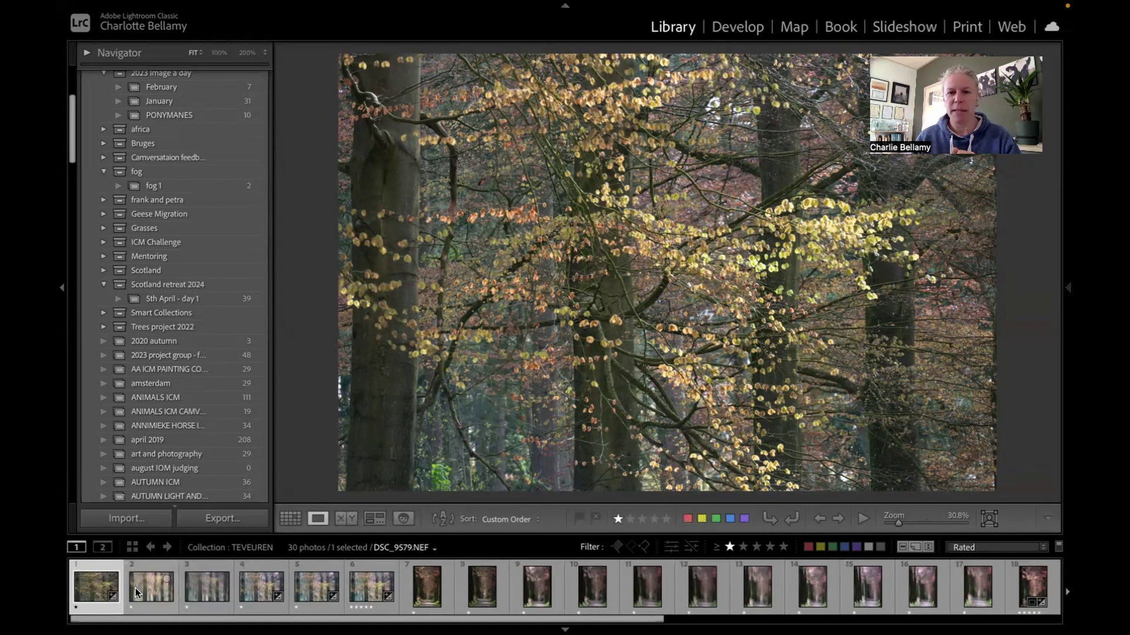
Step: Compare the blurred woodland frames in the TEVEUREN collection, from the second photo through DSC_9582-Edit.tif, with their shooting data shown
click(135, 588)
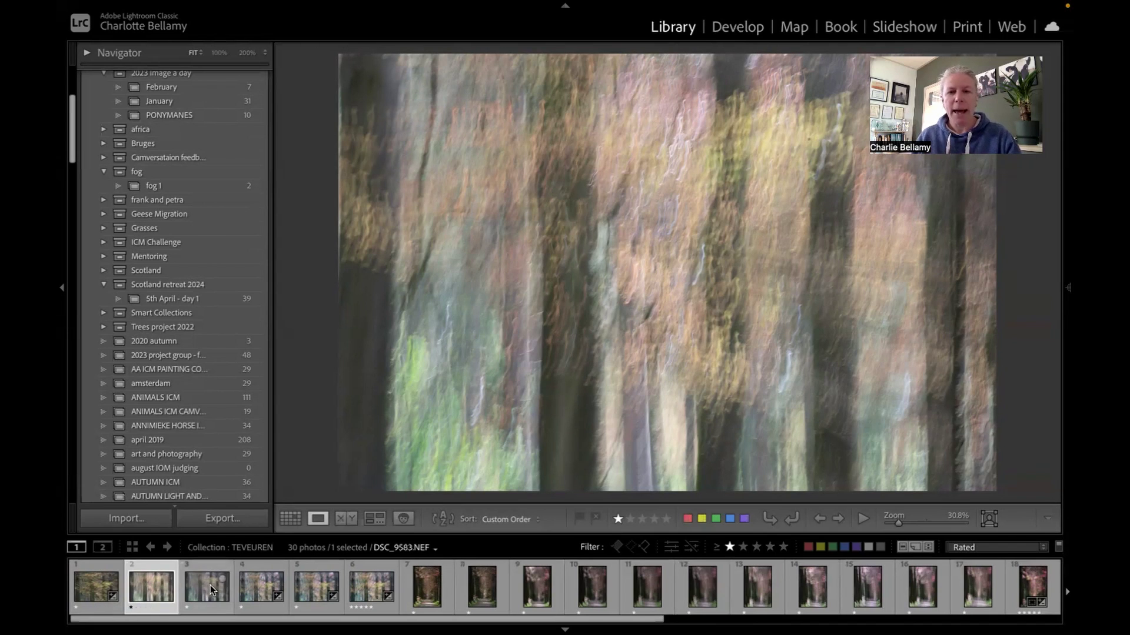
click(1066, 289)
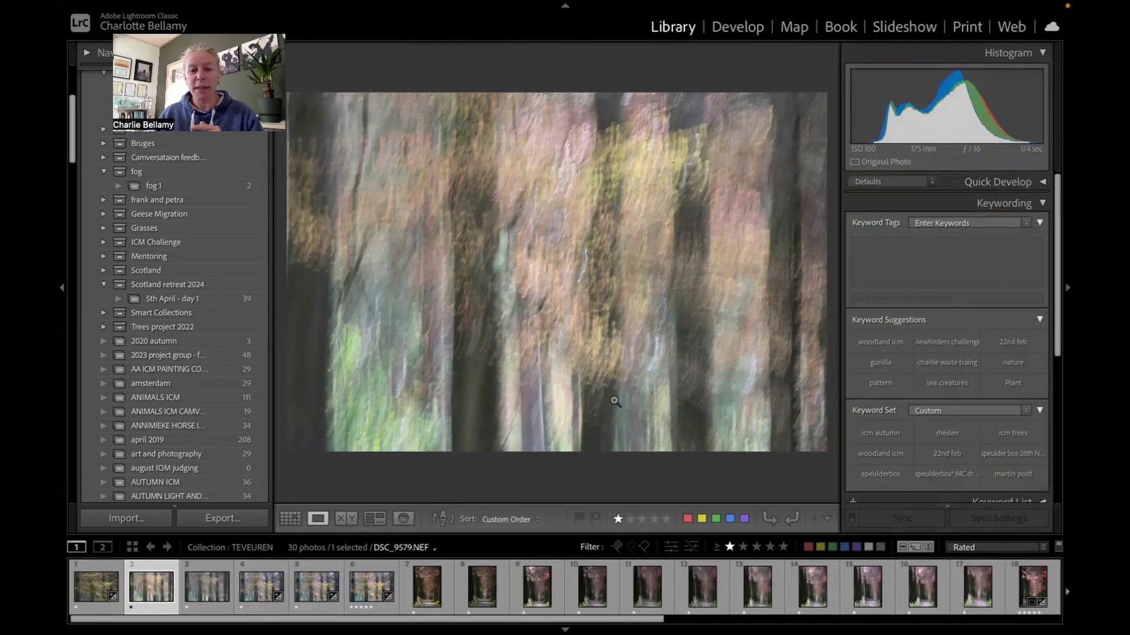
click(196, 591)
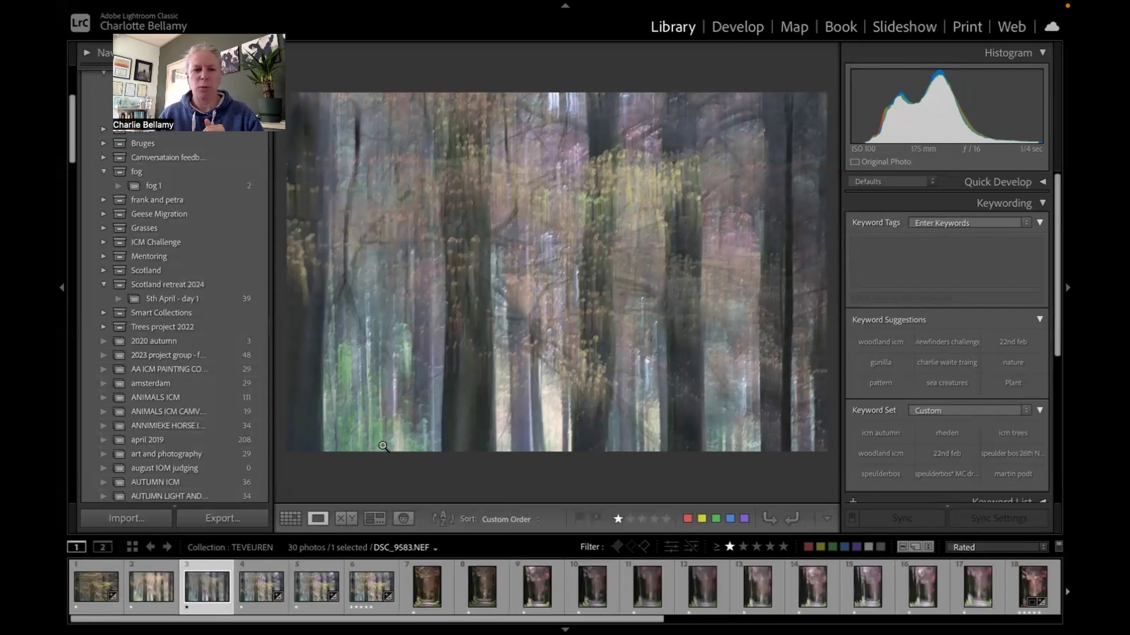
click(262, 597)
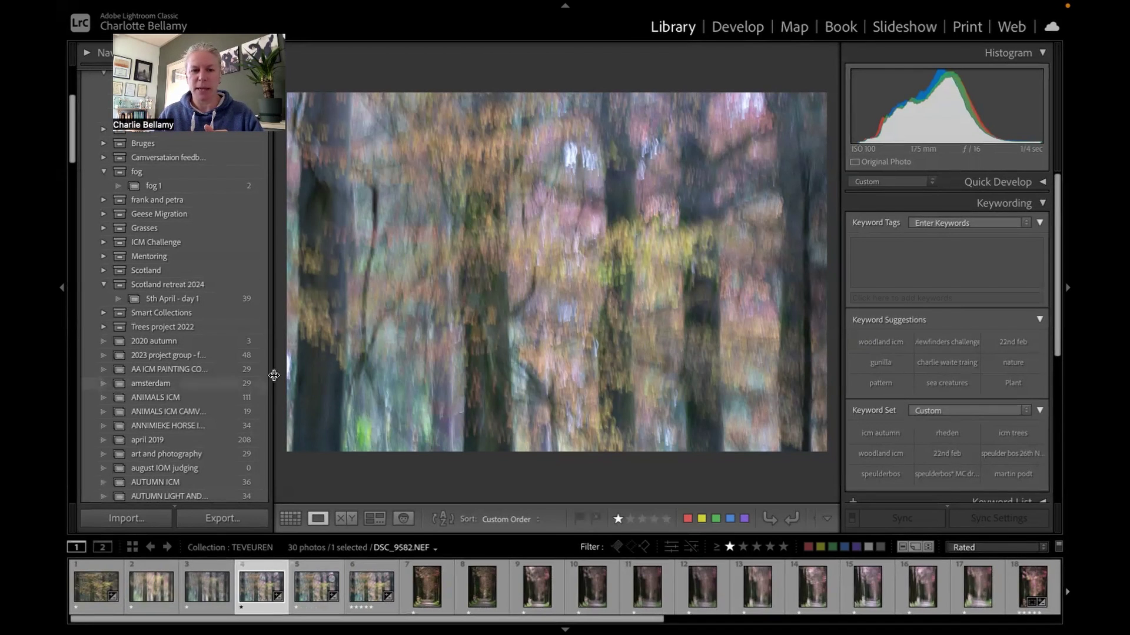
click(308, 585)
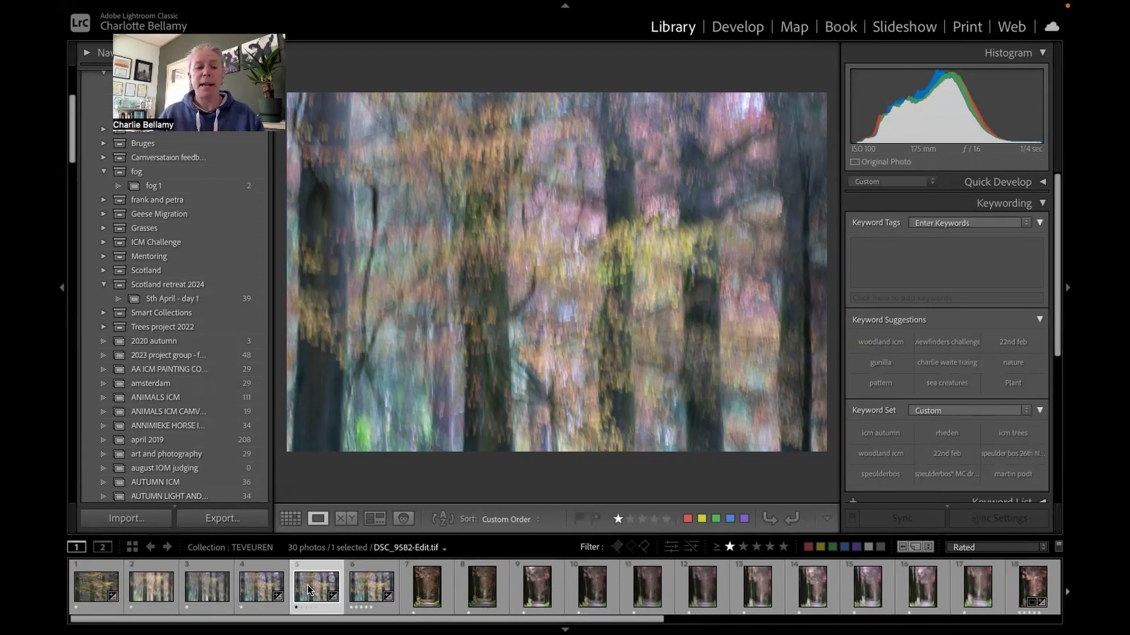
Step: Move the sharp DSC_9589.NEF beside DSC_9582-Edit.tif and open both photos together as layers in Photoshop
click(84, 583)
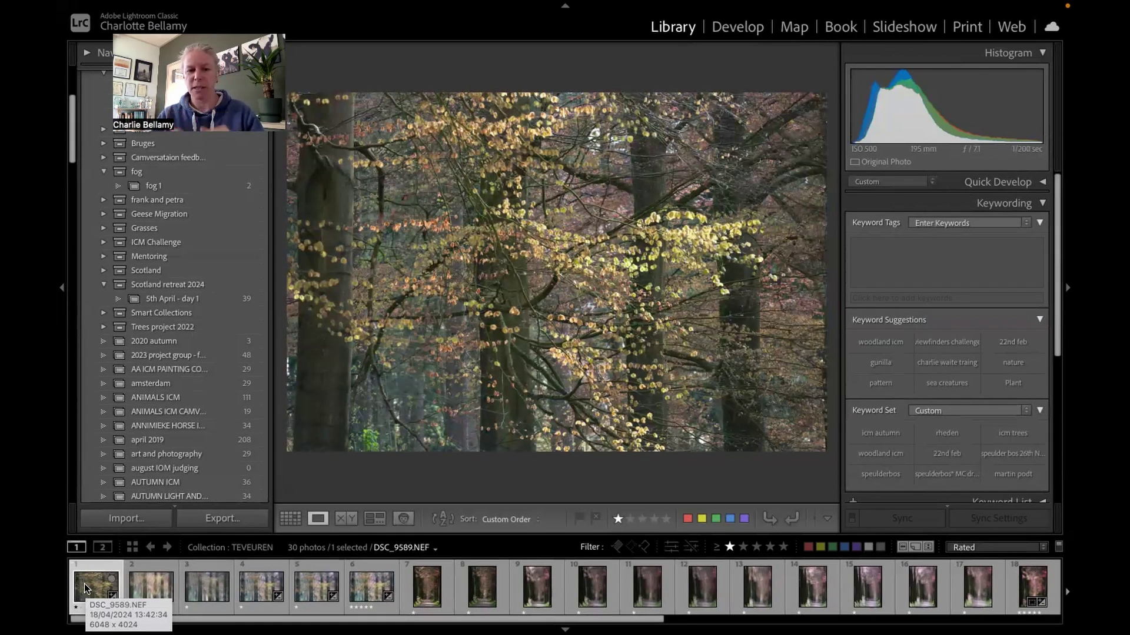
click(115, 582)
drag(115, 583, 276, 594)
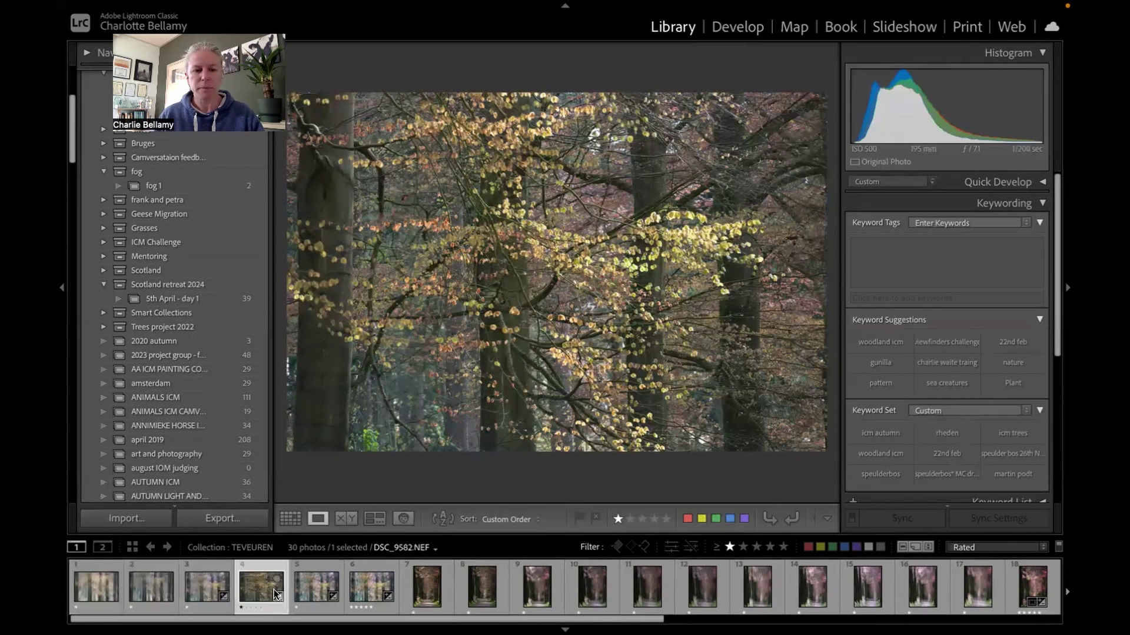
super+click(317, 592)
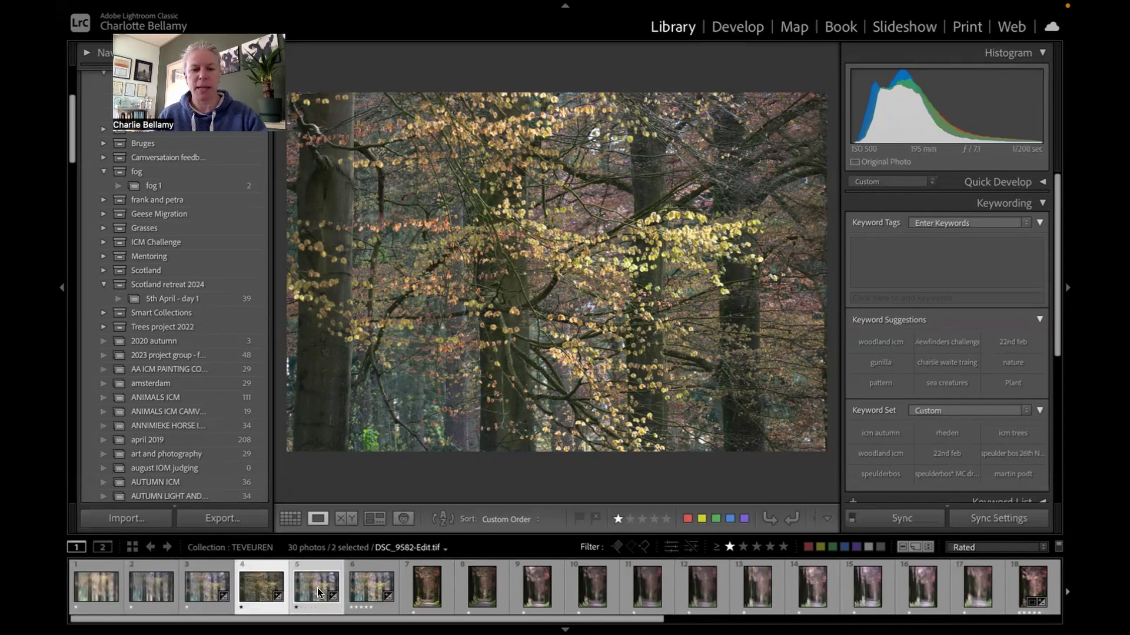
right_click(317, 591)
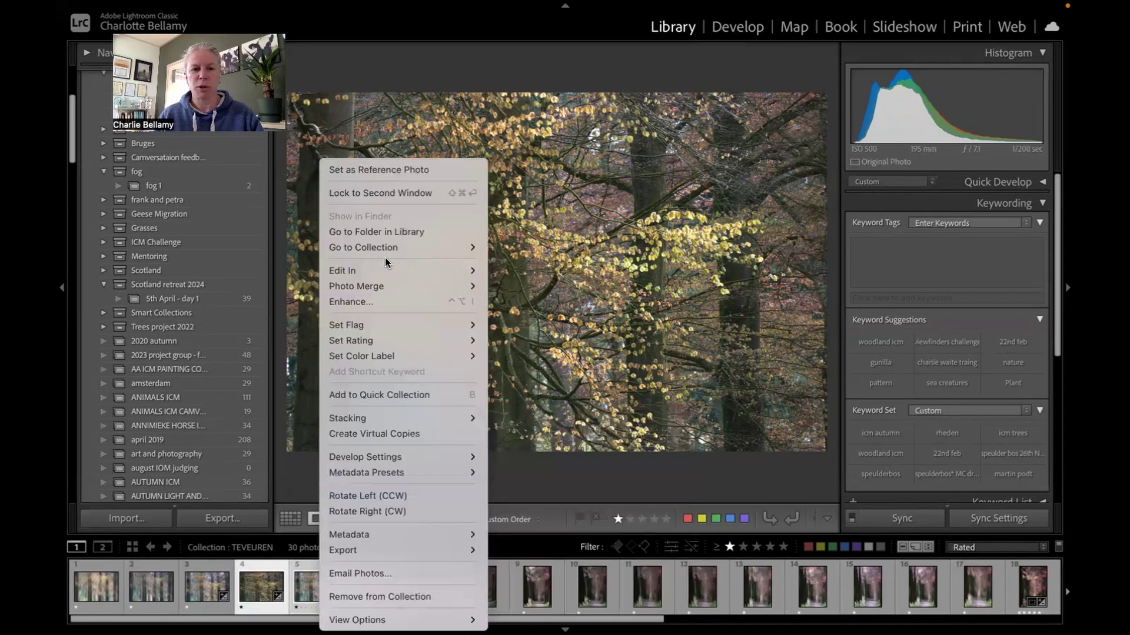
mouse_move(383, 273)
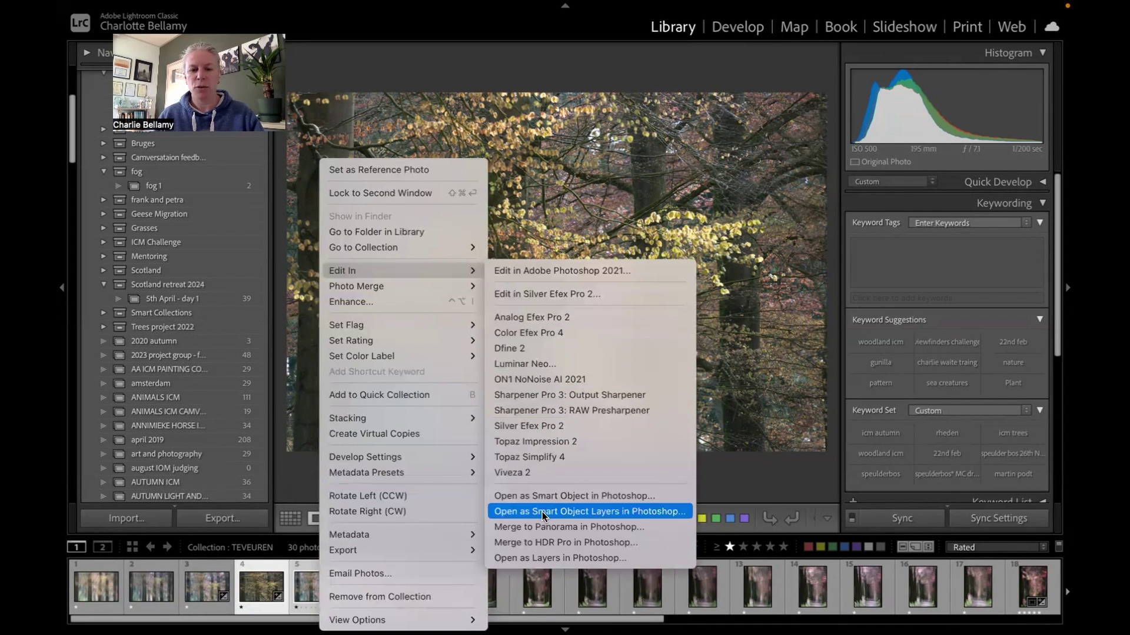
click(536, 560)
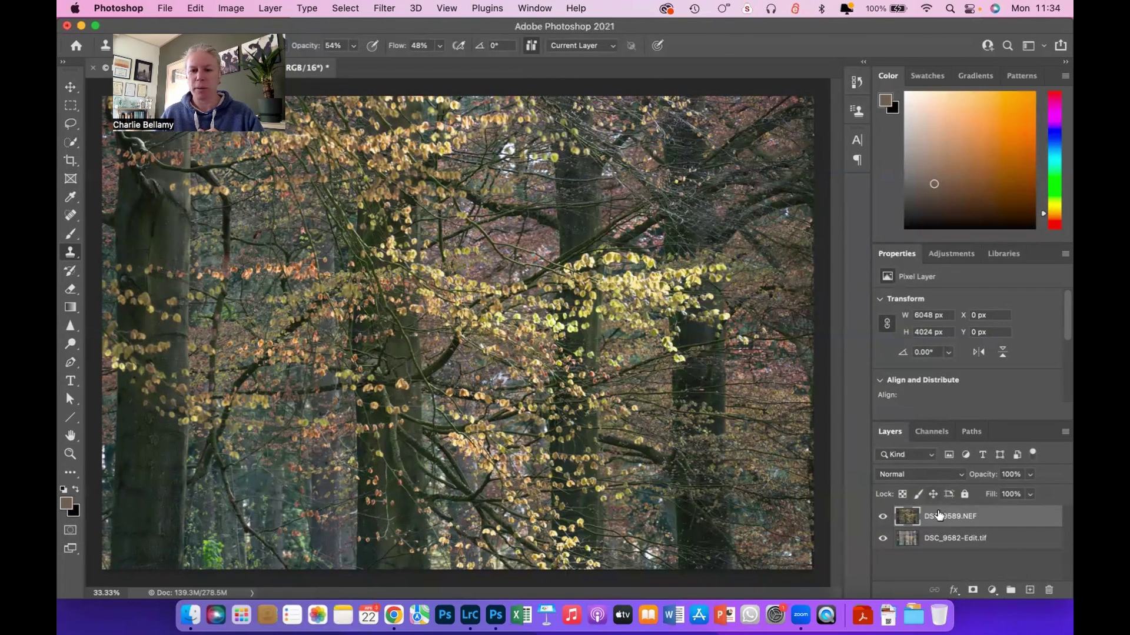
Step: Compare the sharp and blurred images by toggling the DSC_9589.NEF layer's visibility and trying a reduced layer opacity
click(882, 517)
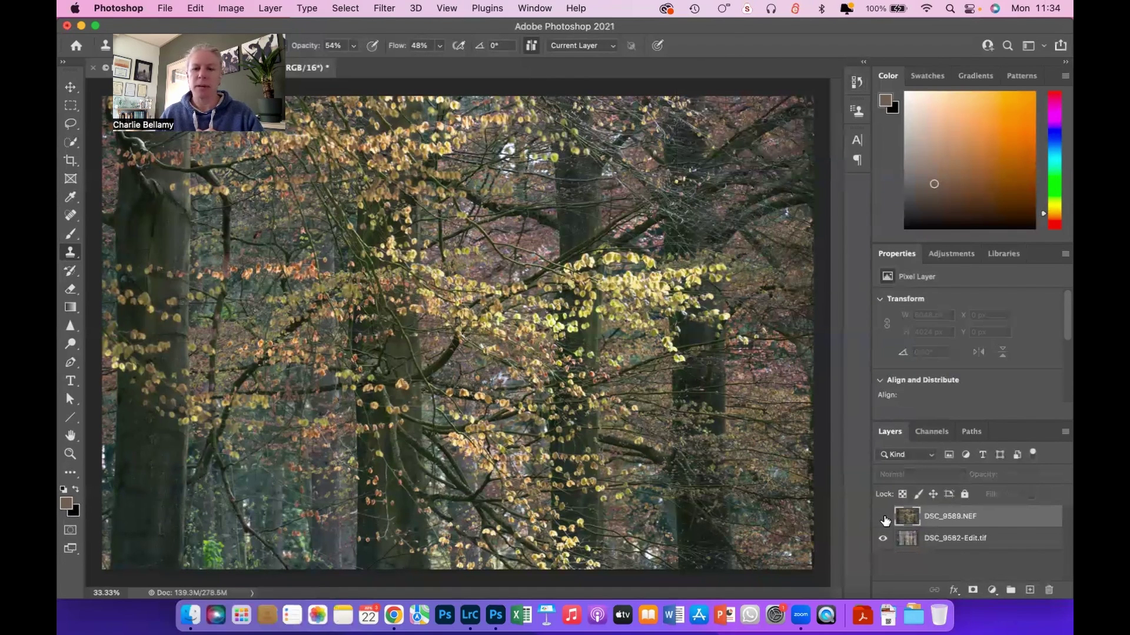
click(884, 518)
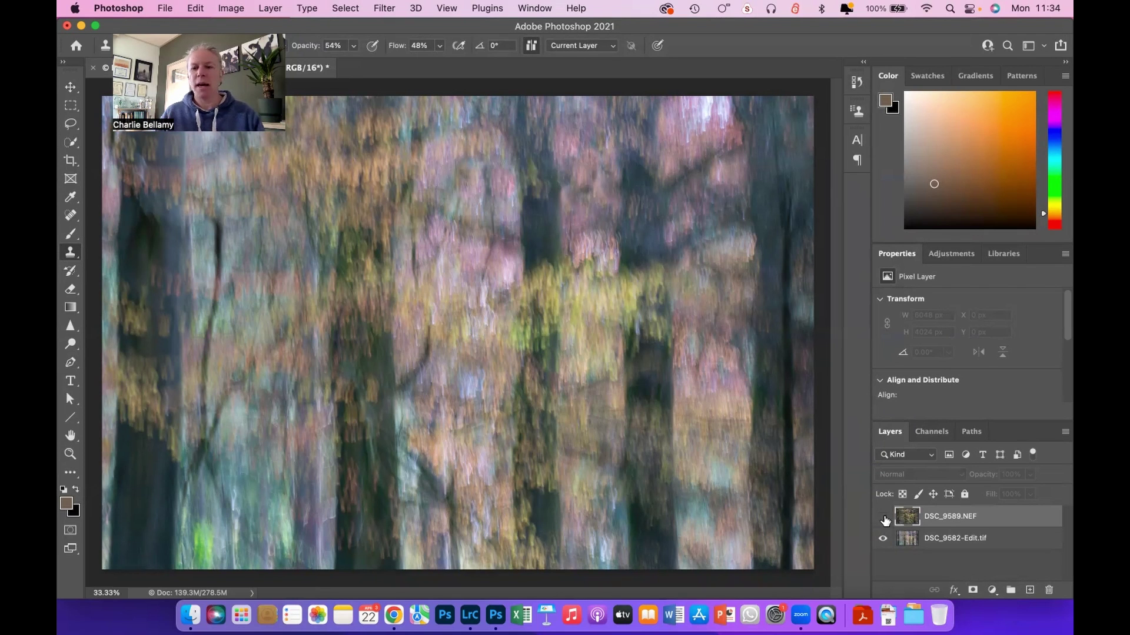
click(883, 518)
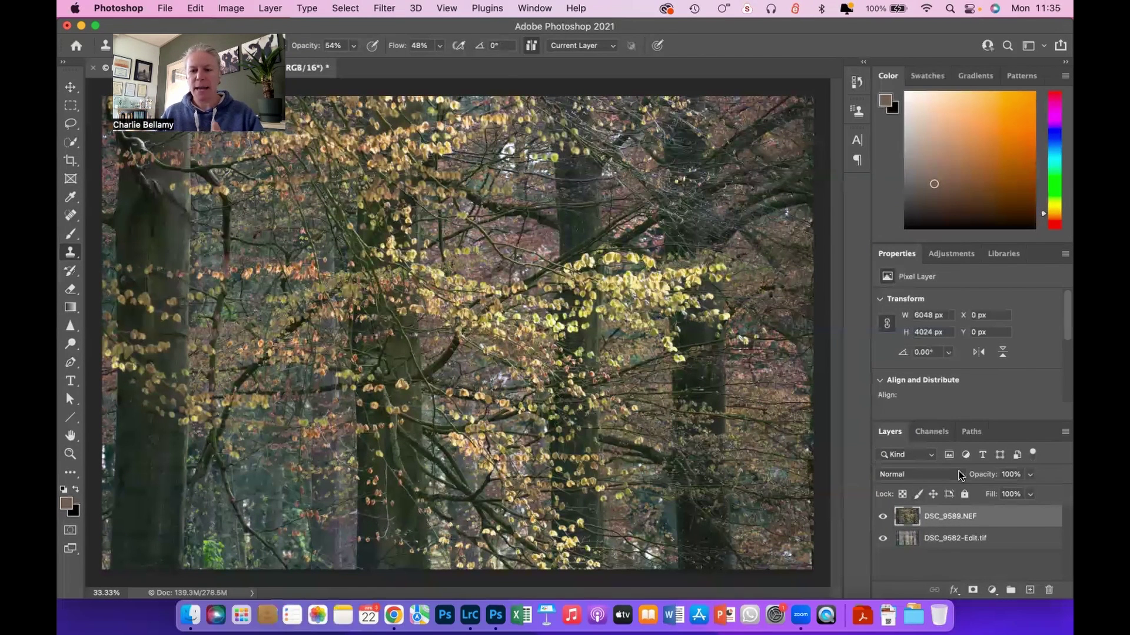
click(1031, 475)
drag(1030, 492, 994, 488)
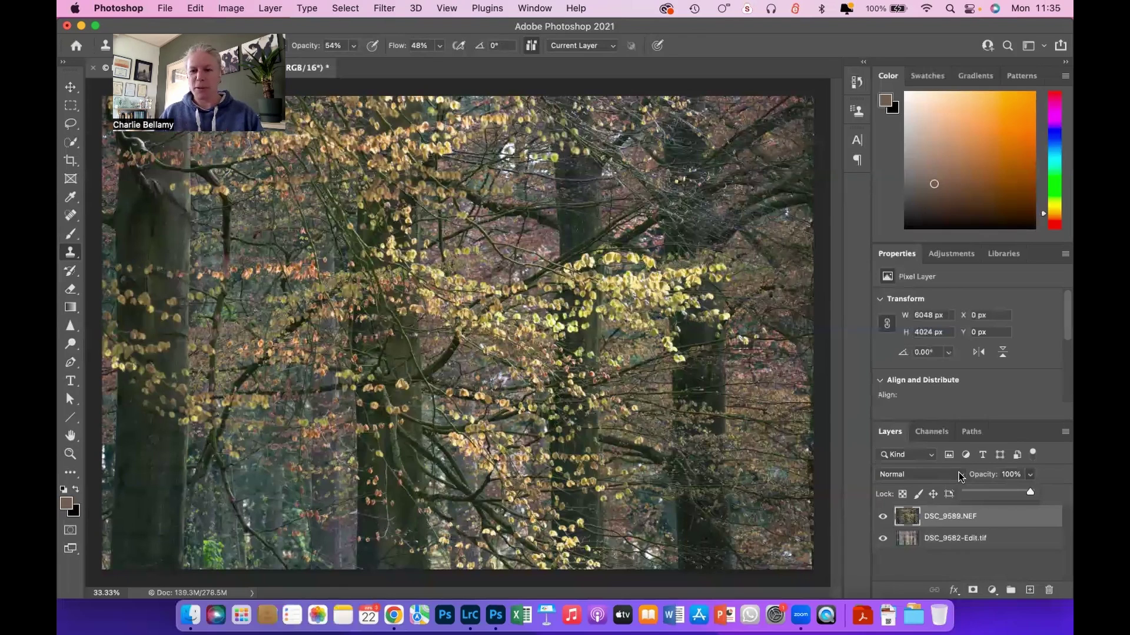
Step: Preview the blend modes on the DSC_9589.NEF layer and apply Soft Light
click(959, 473)
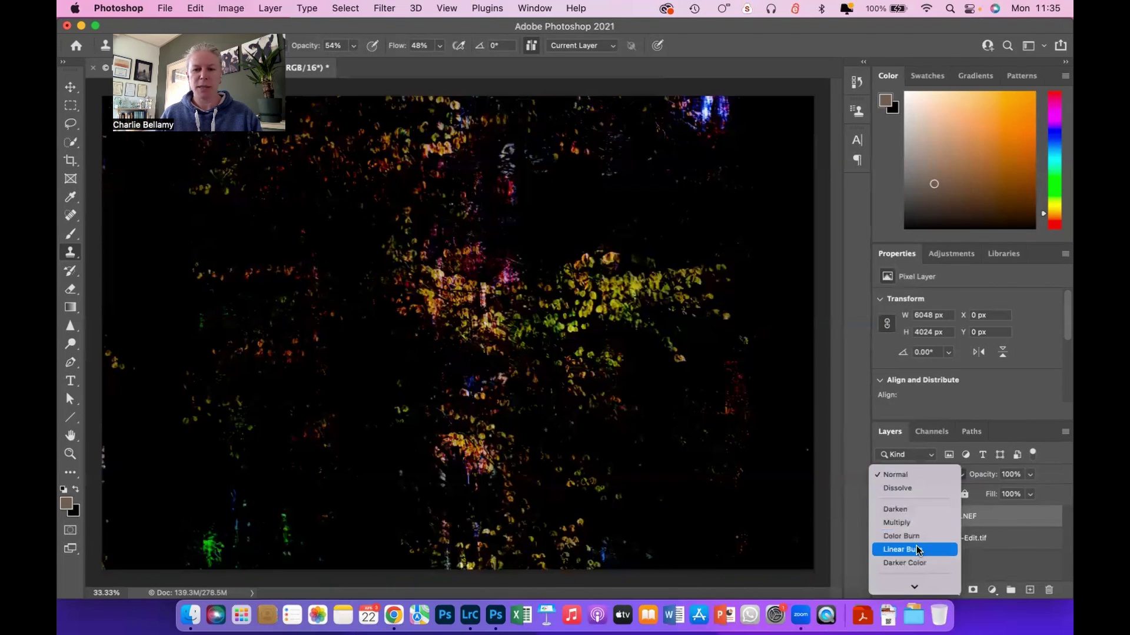
scroll(916, 546, down, 1)
scroll(916, 546, down, 1)
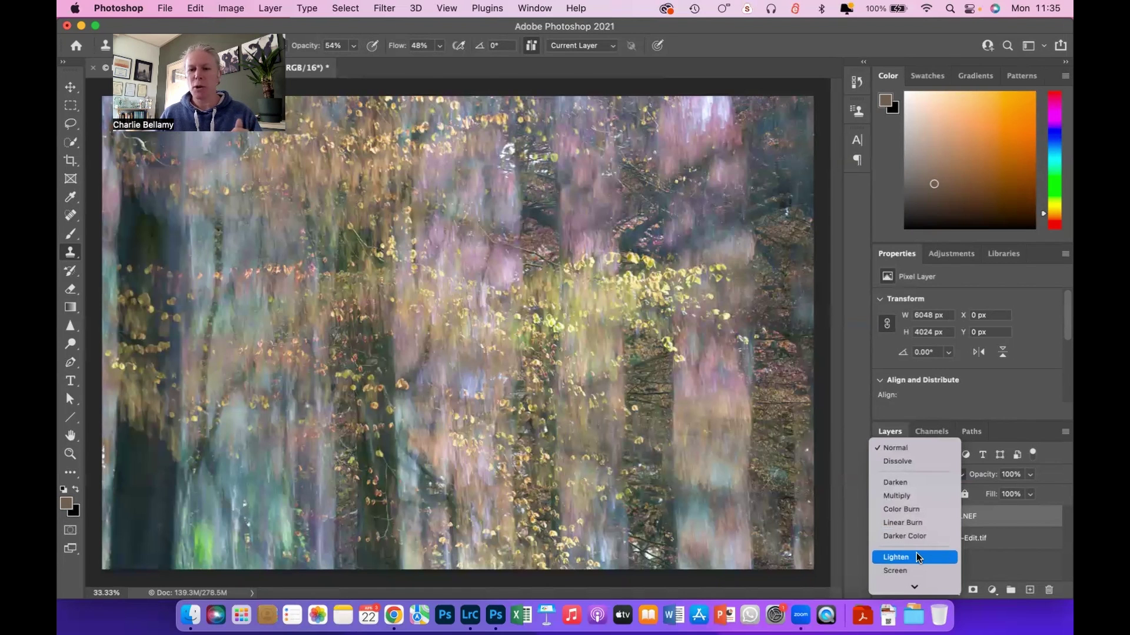
scroll(917, 558, down, 2)
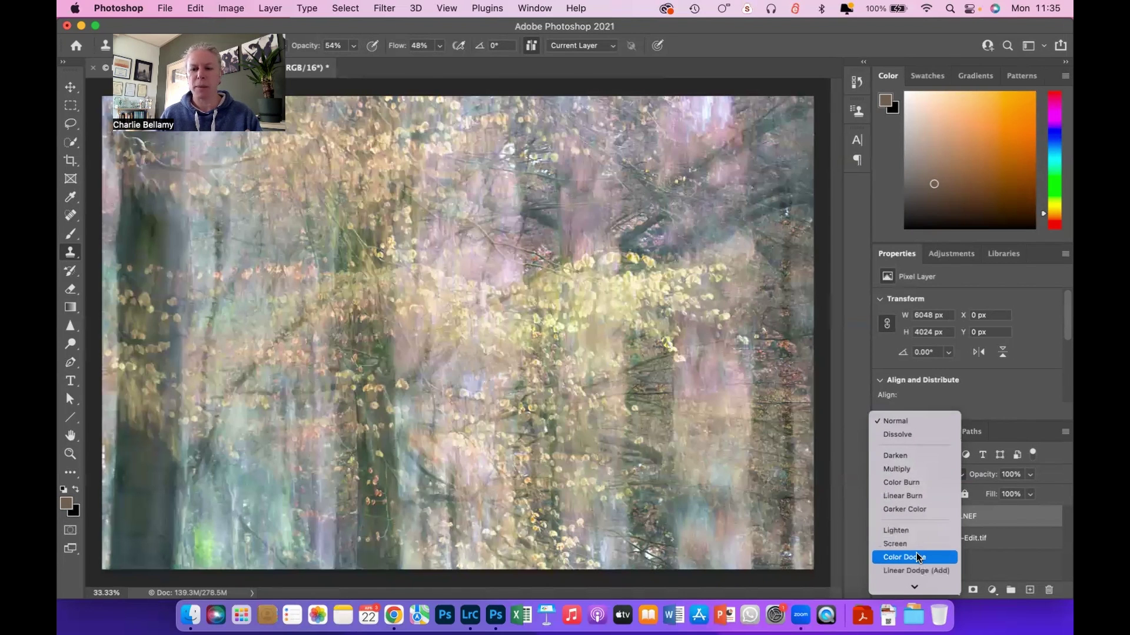
scroll(914, 529, down, 2)
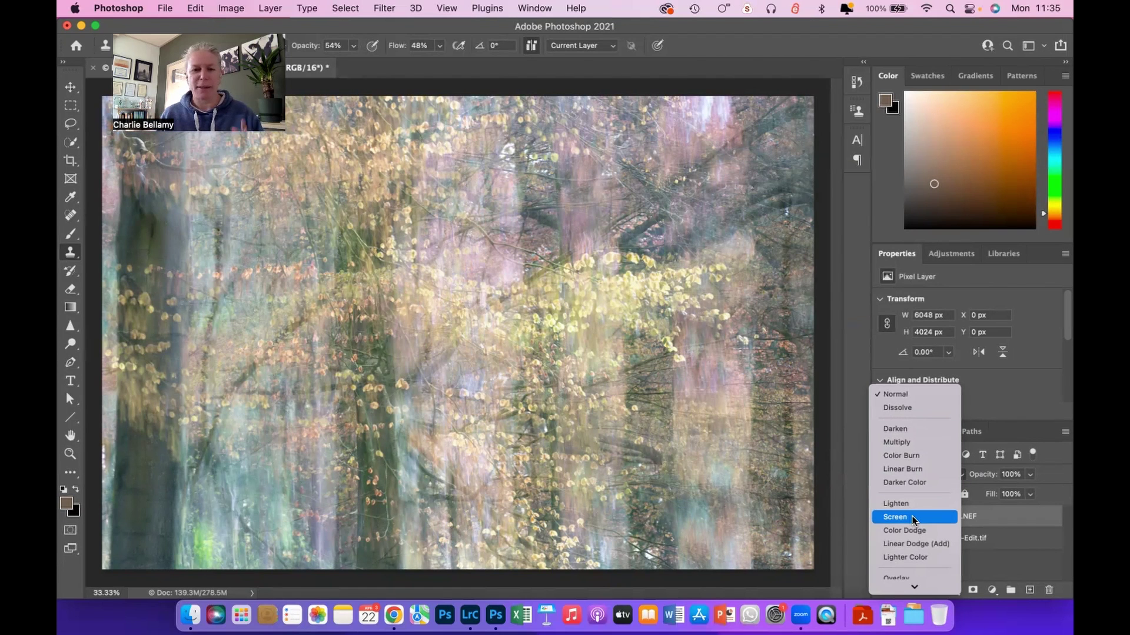
scroll(912, 517, down, 4)
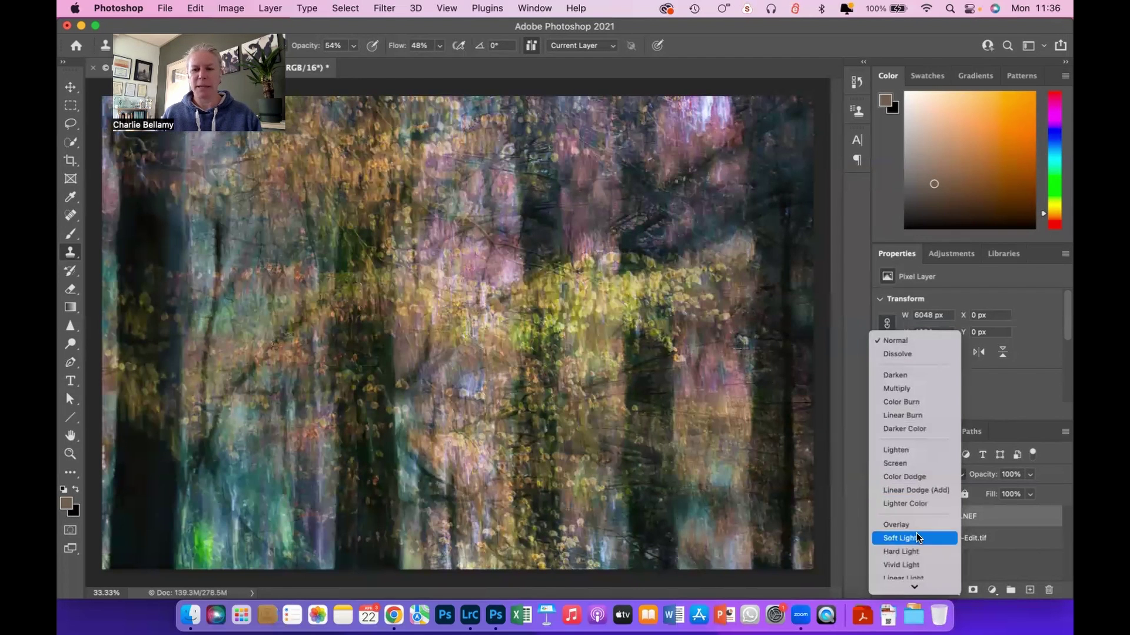
click(916, 538)
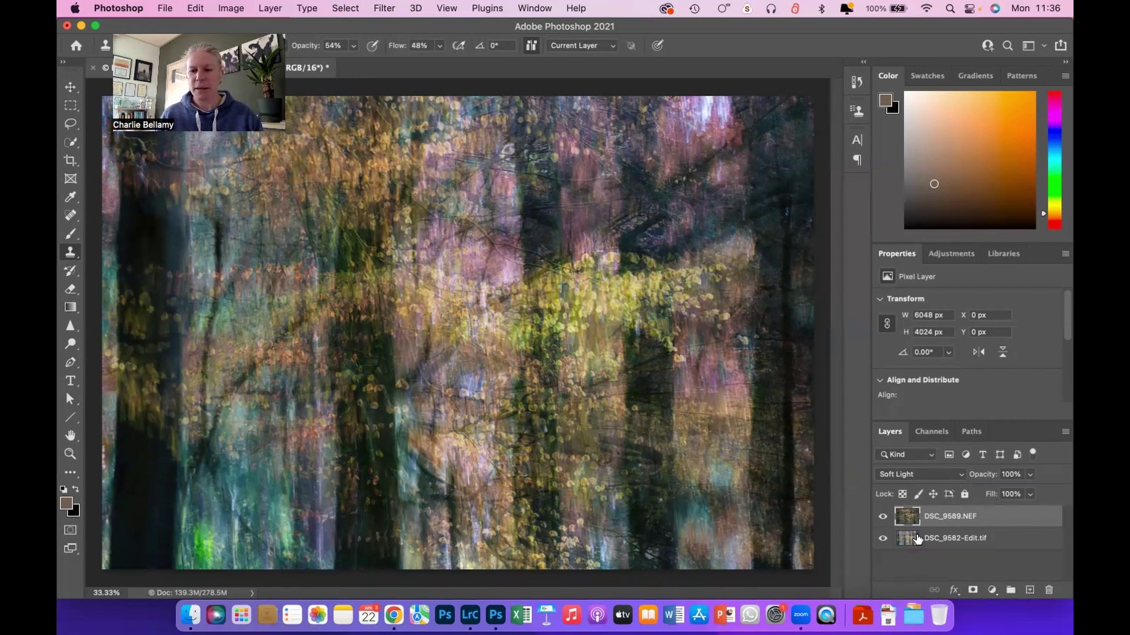
Step: Set the Soft Light layer's opacity to about 57% and flatten the image
click(1029, 494)
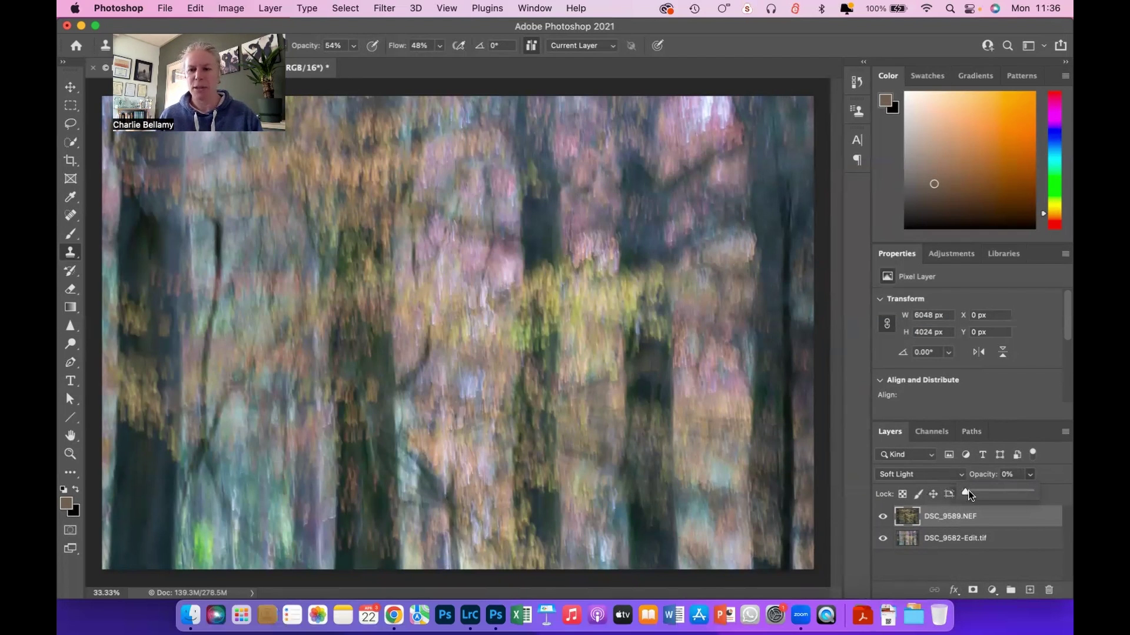
drag(969, 493, 974, 494)
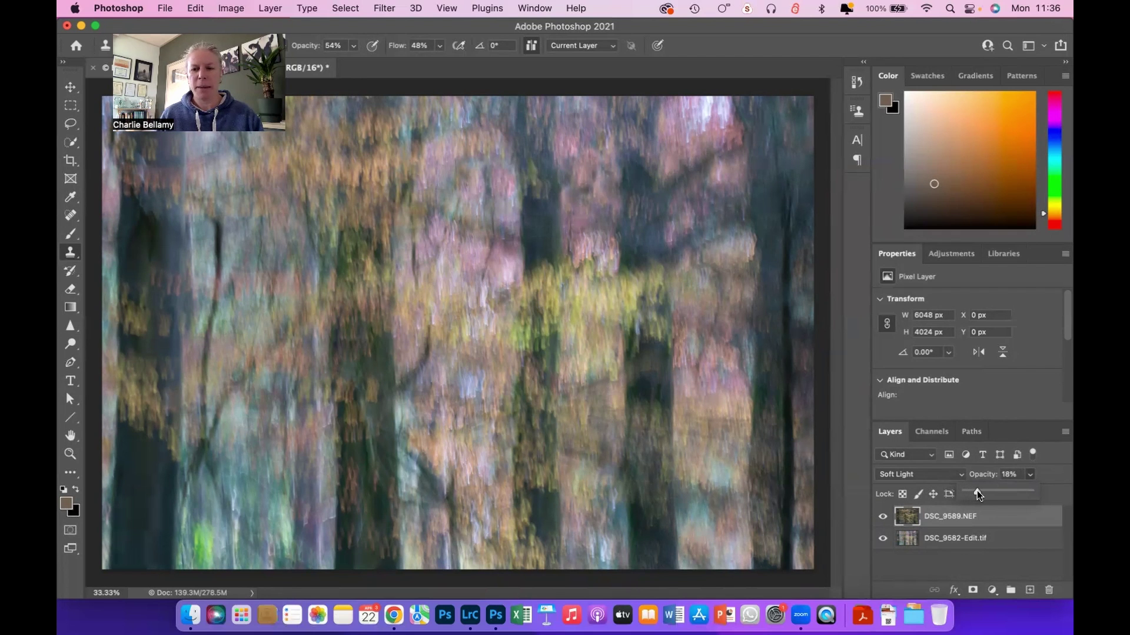
drag(977, 490, 982, 491)
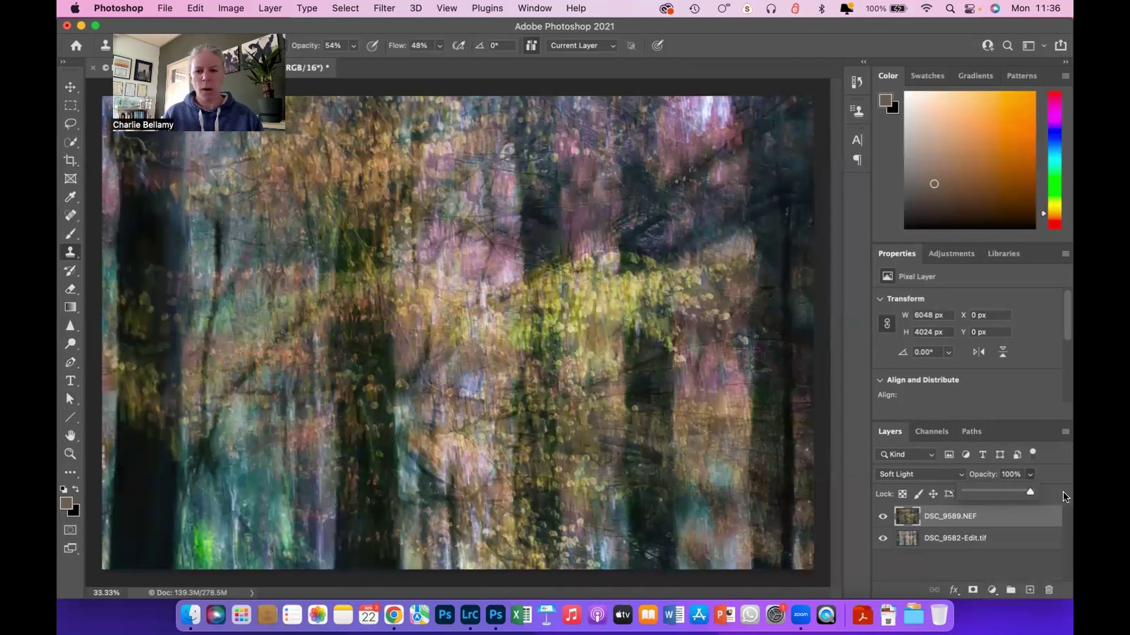
click(1007, 491)
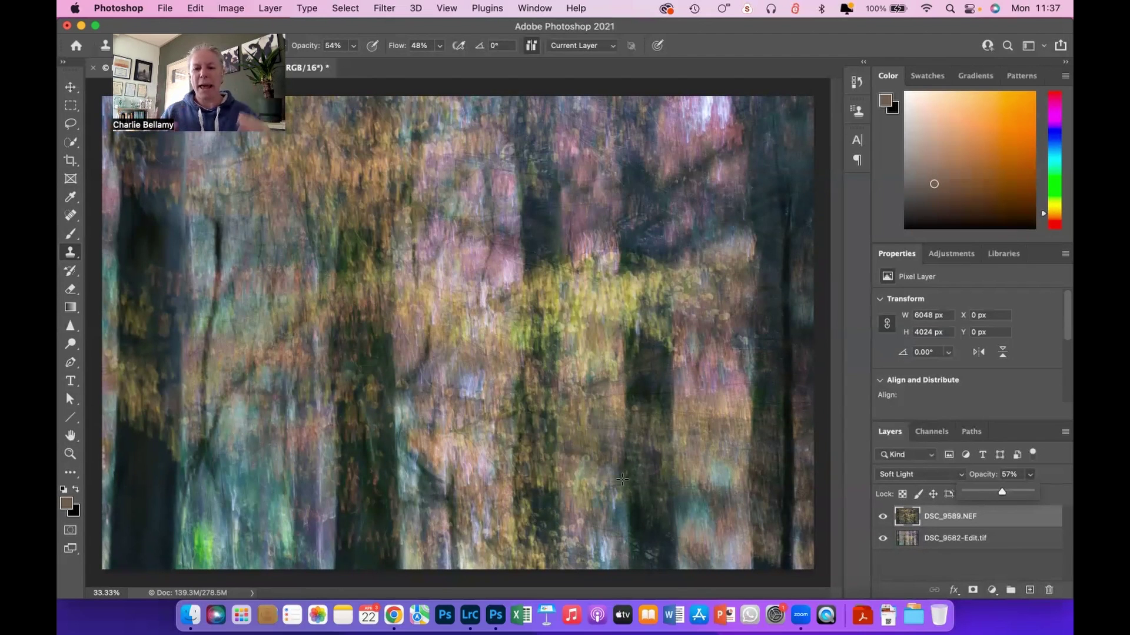
click(279, 10)
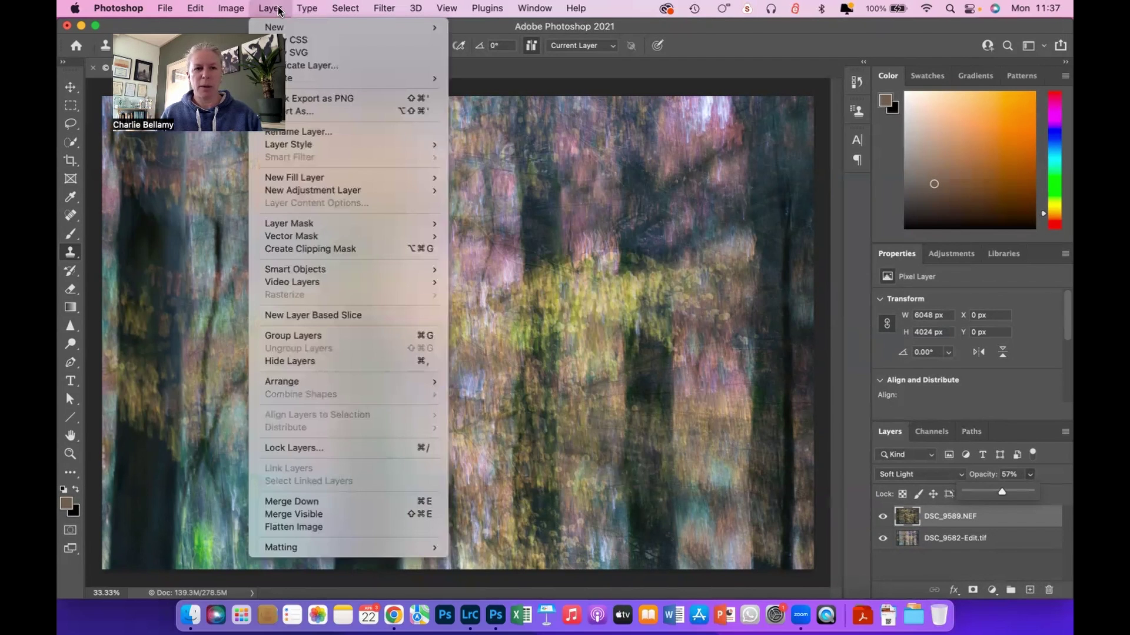
click(299, 529)
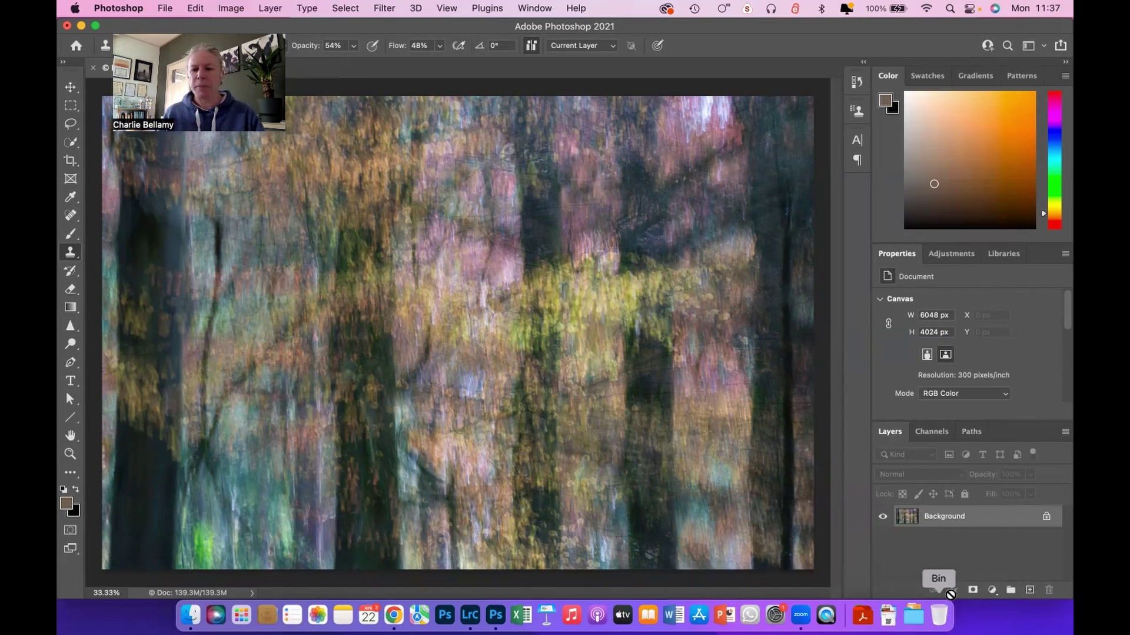
Step: Add a Curves adjustment layer and raise the middle of the RGB curve slightly to brighten the image
click(992, 590)
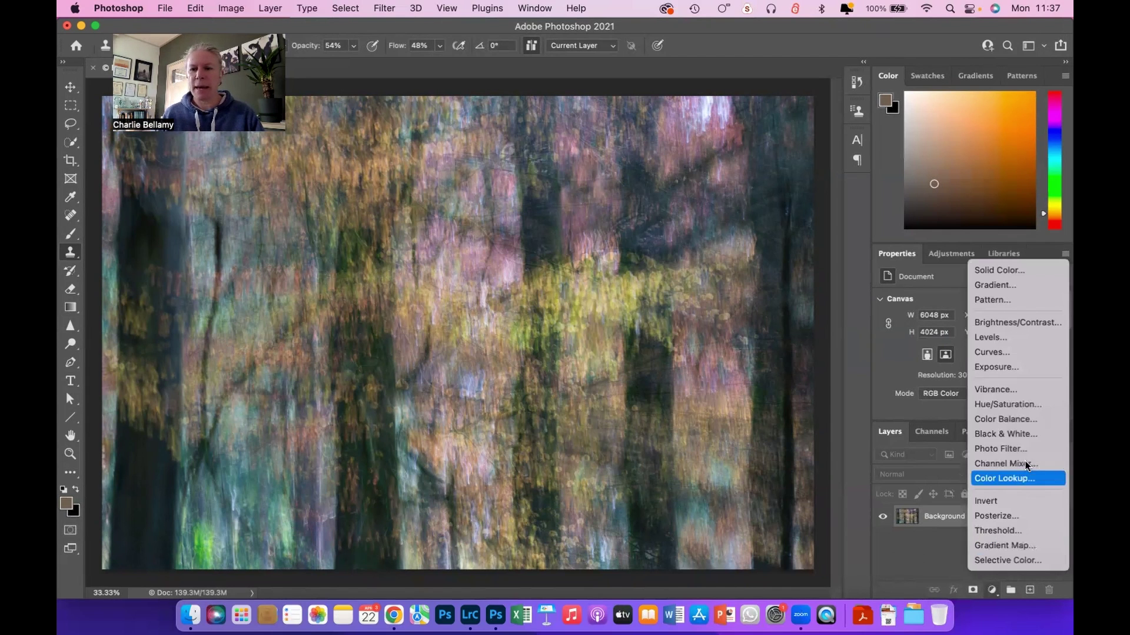
click(1008, 352)
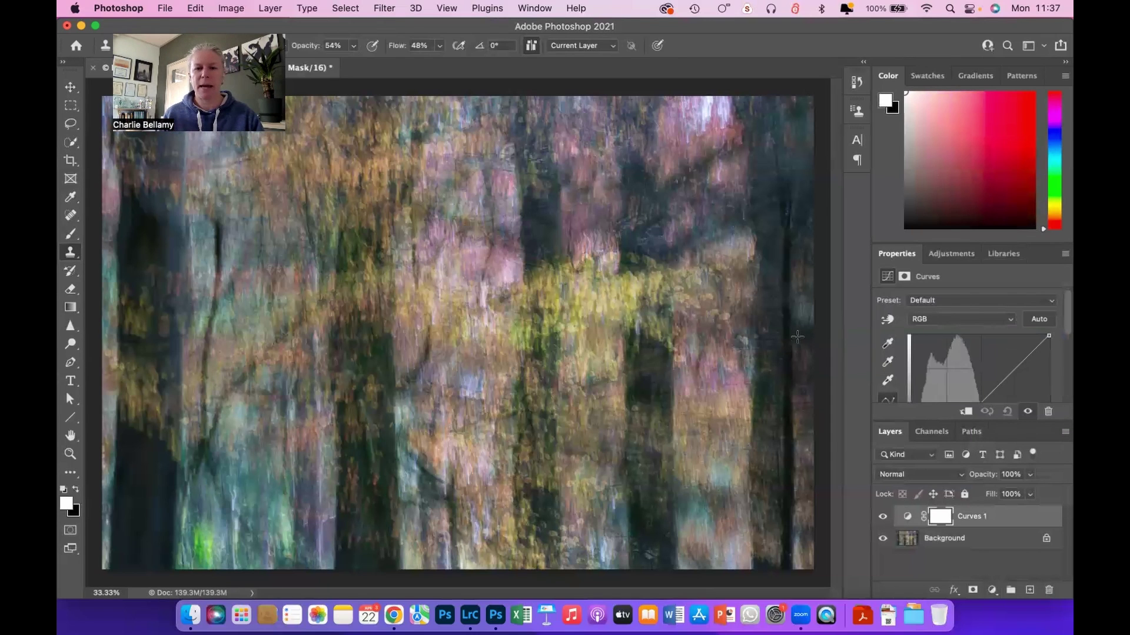
scroll(1011, 379, down, 1)
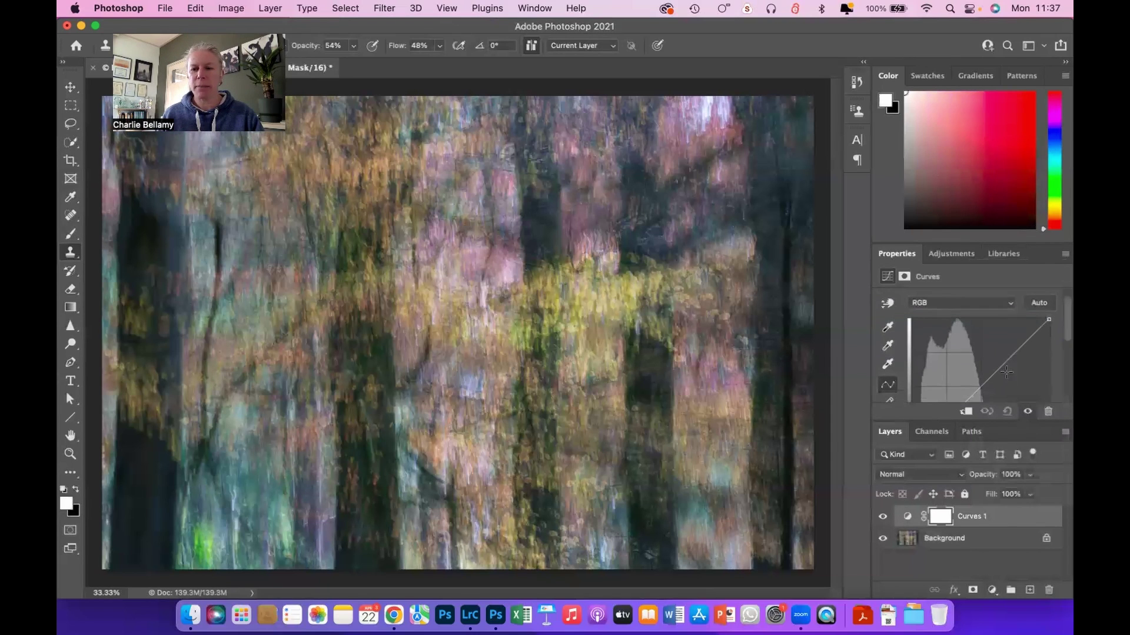
scroll(980, 371, down, 2)
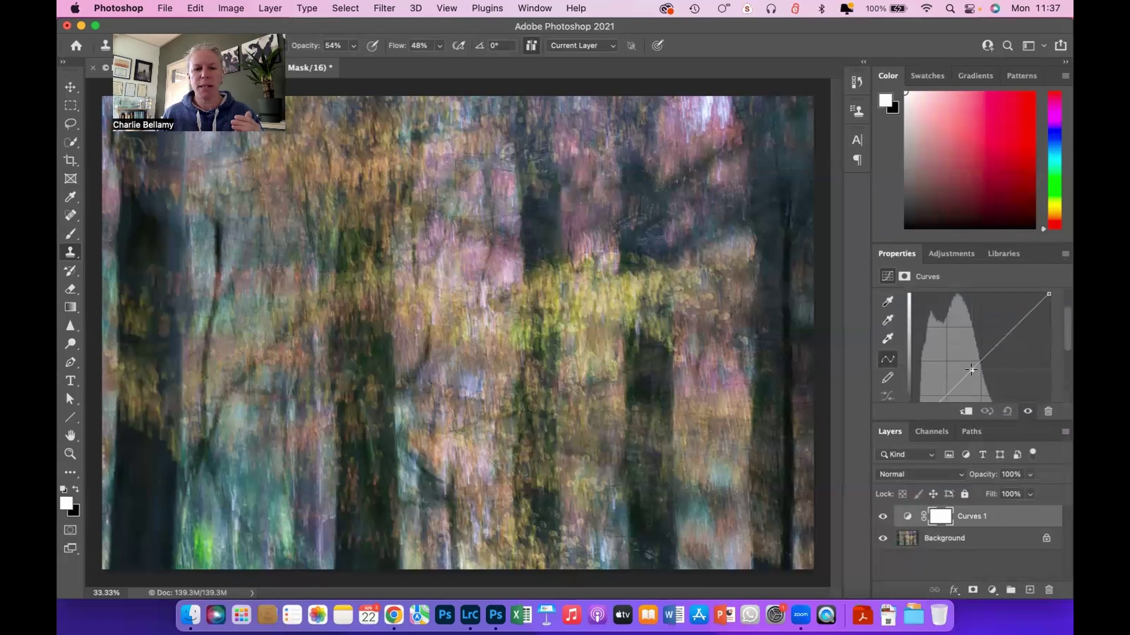
drag(970, 372, 966, 363)
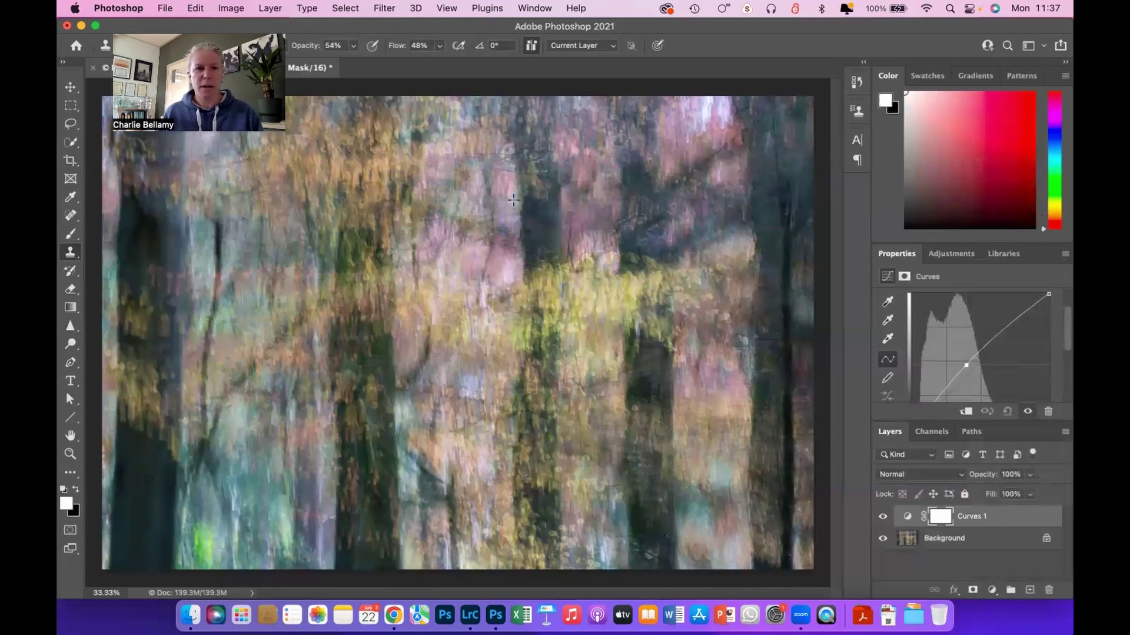
Step: Flatten the curves adjustment into the image and clone out the bright green patch beside the leftmost tree trunk's base
click(270, 9)
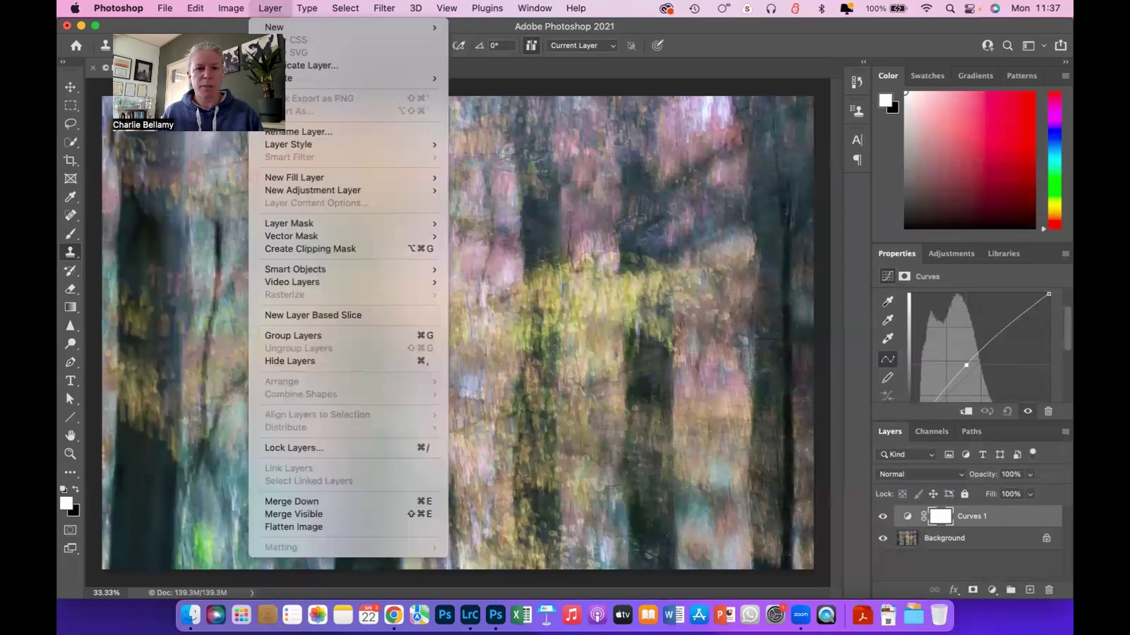
click(287, 528)
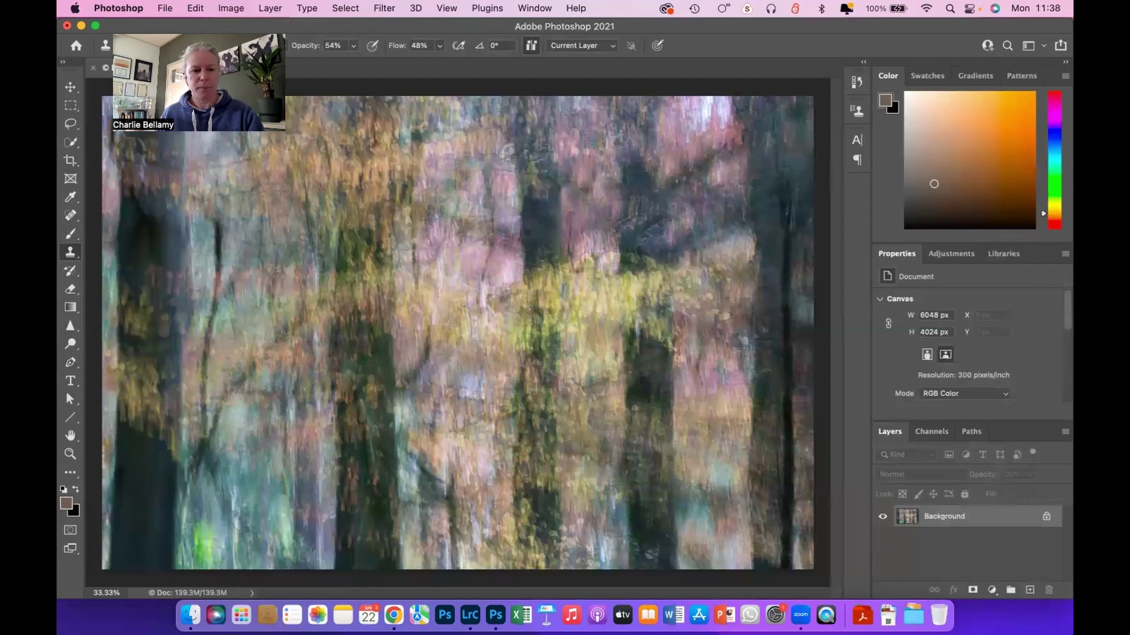
mouse_move(208, 537)
mouse_down()
mouse_move(198, 558)
mouse_move(199, 532)
mouse_move(211, 550)
mouse_up()
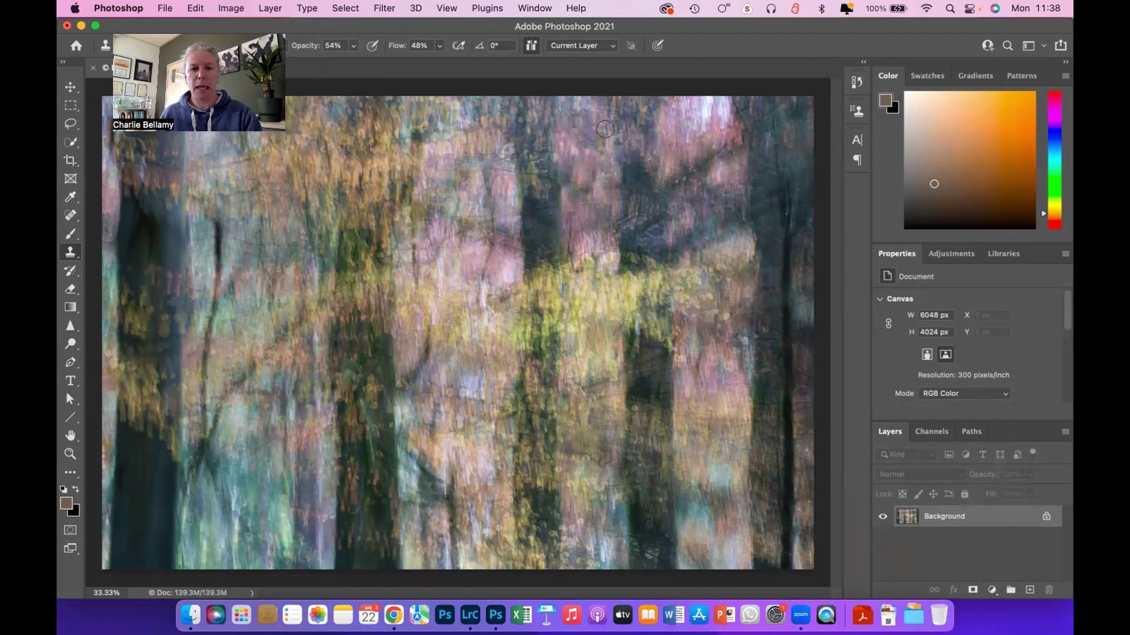
Step: Clone out the bright patch in the pink foliage at the image's upper edge and touch up the rightmost tree trunk's base
mouse_move(711, 97)
mouse_down()
mouse_move(694, 127)
mouse_move(722, 106)
mouse_up()
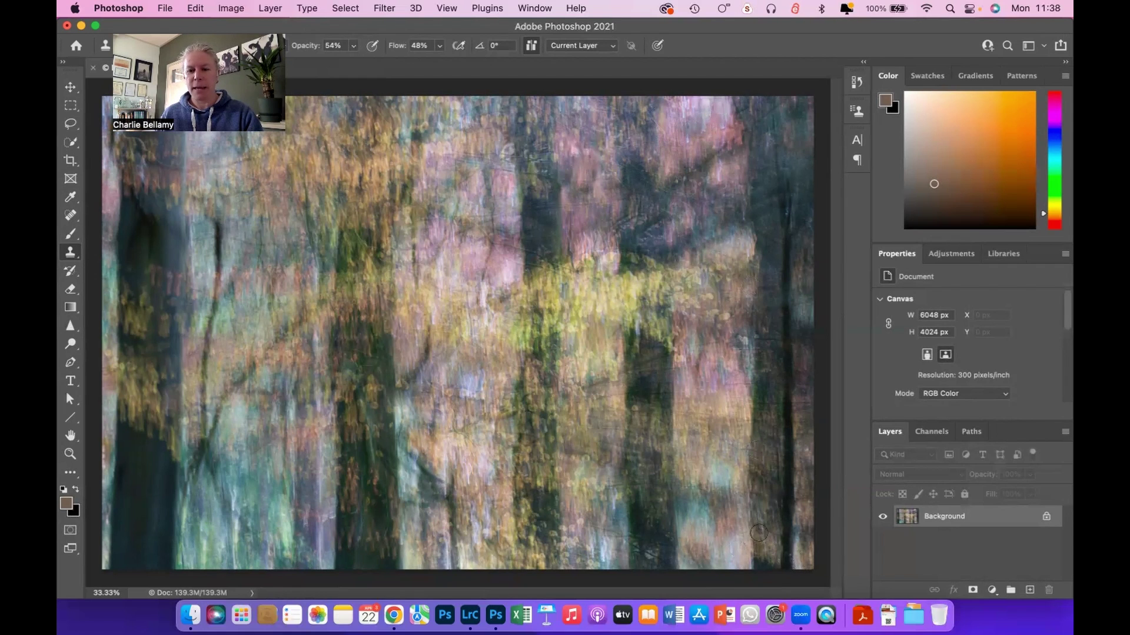
drag(793, 556, 798, 545)
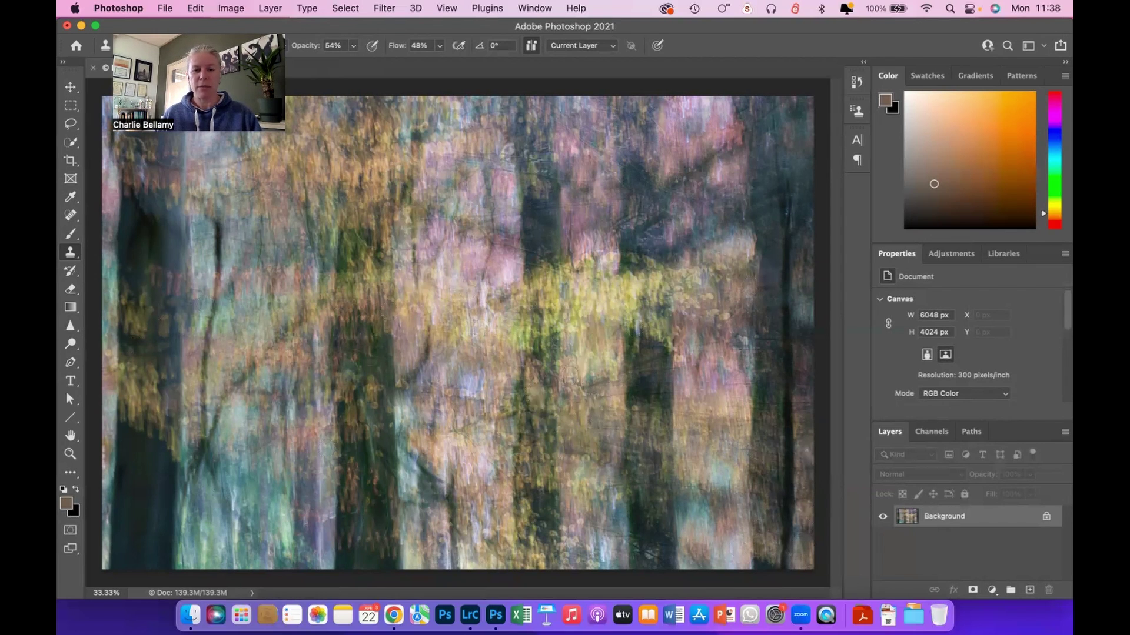
click(270, 8)
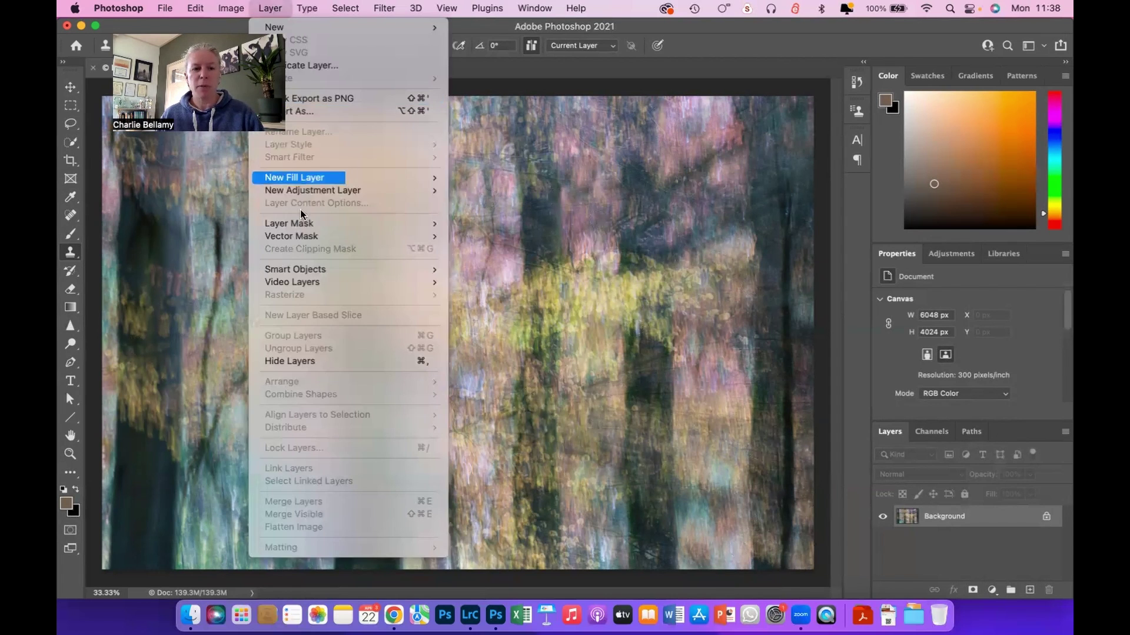
click(1042, 566)
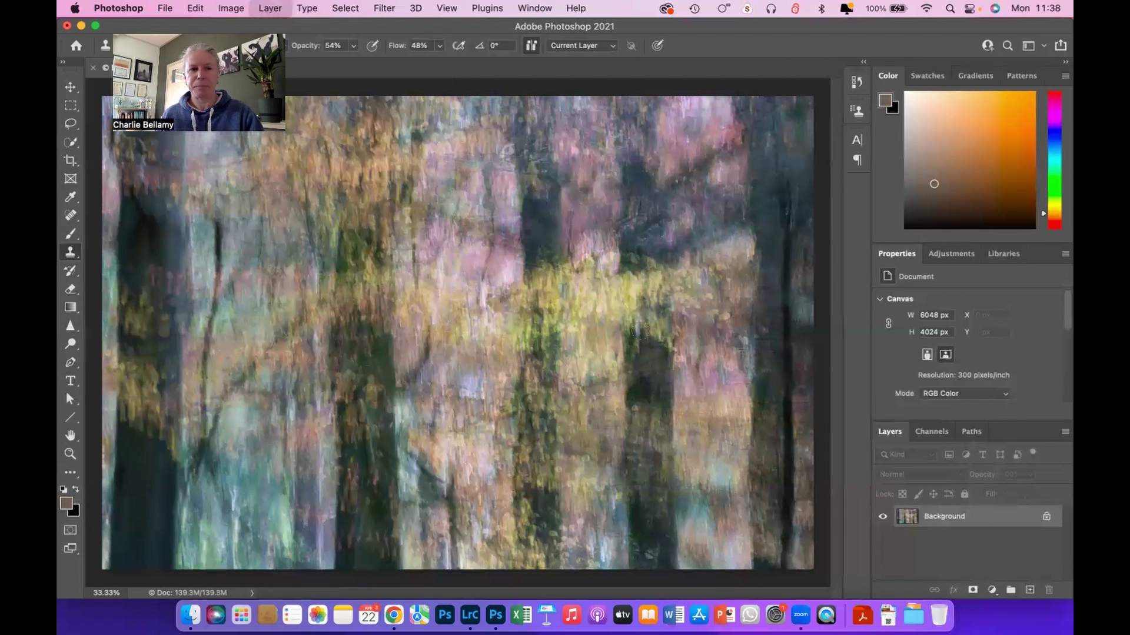
Step: Save the retouched blend and switch to Lightroom Classic
click(169, 8)
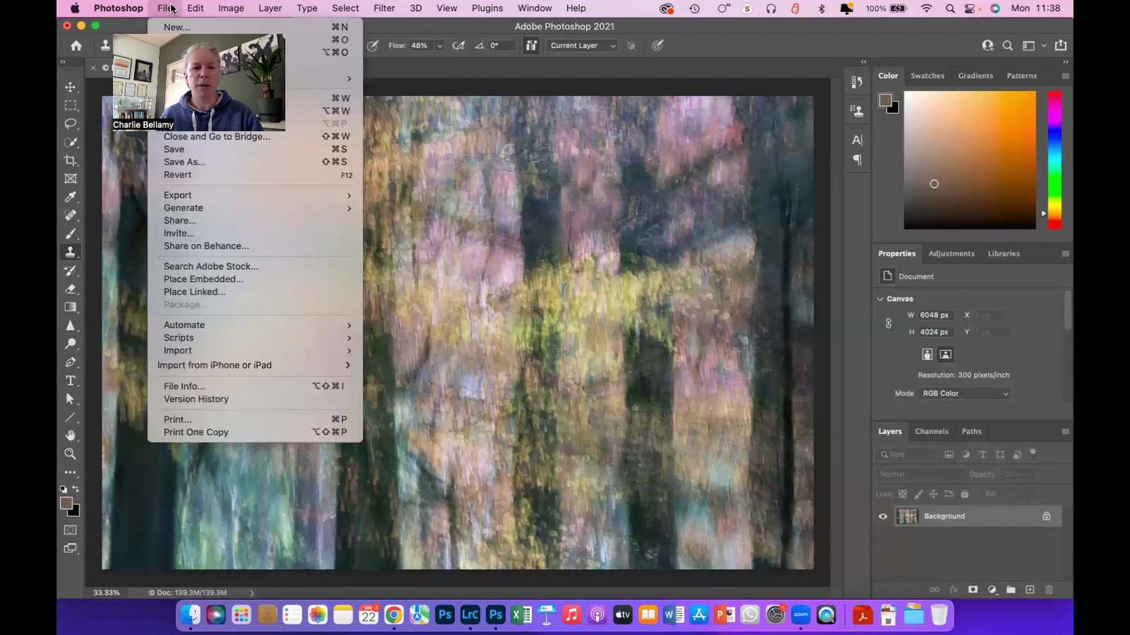
click(203, 149)
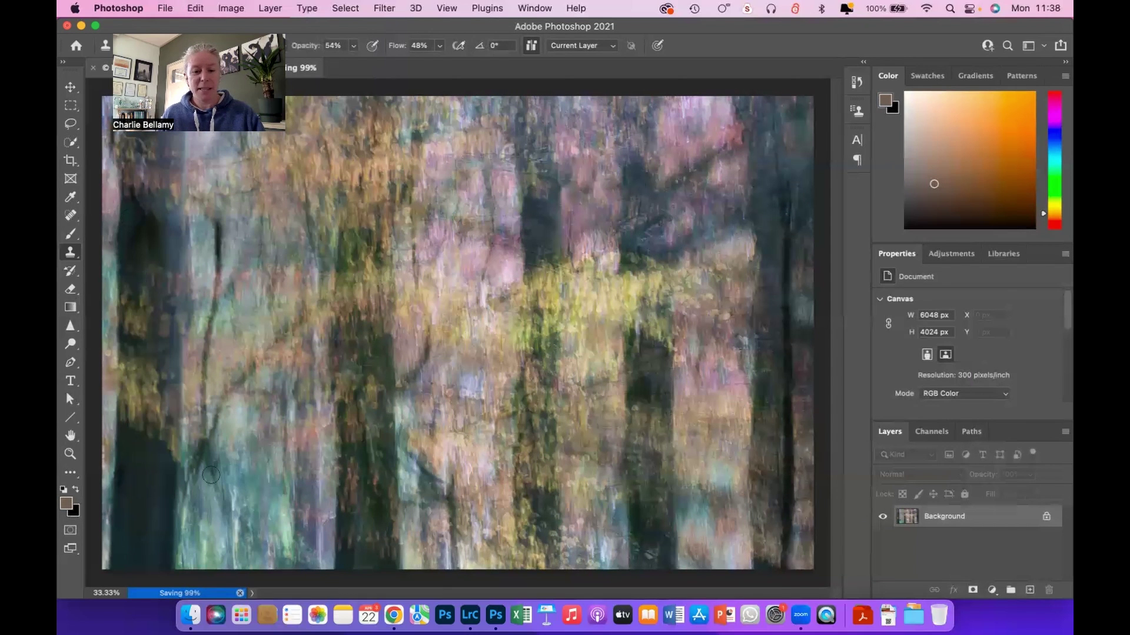
click(470, 615)
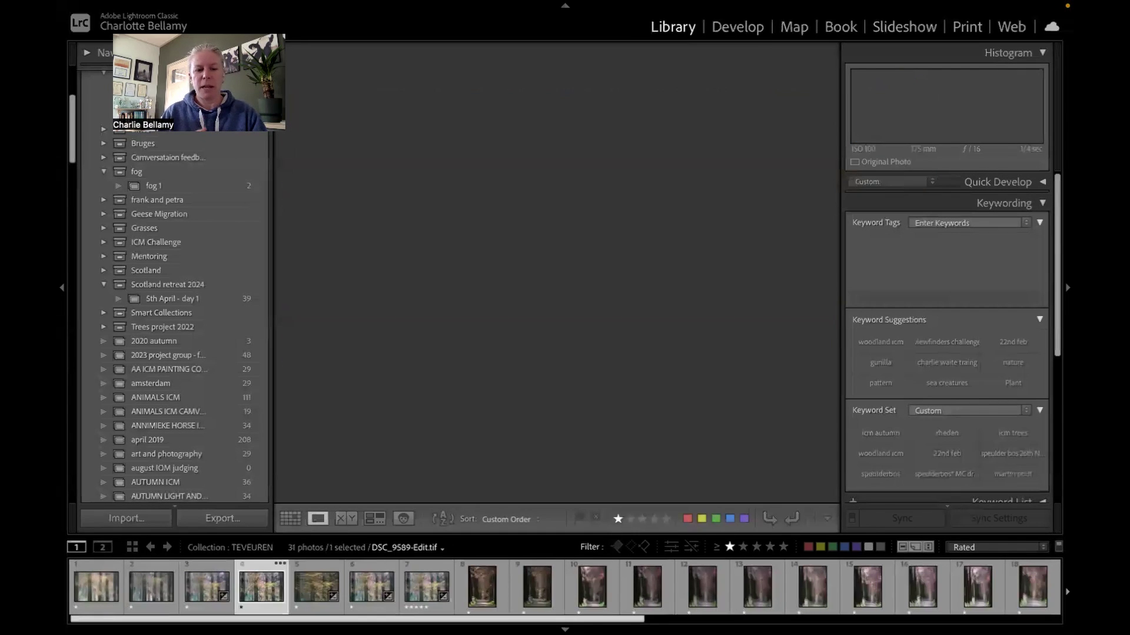
Step: Compare DSC_9589-Edit.tif, DSC_9589.NEF and DSC_9582-Edit.tif together in Survey view with Lights Out hiding the interface
shift+click(320, 594)
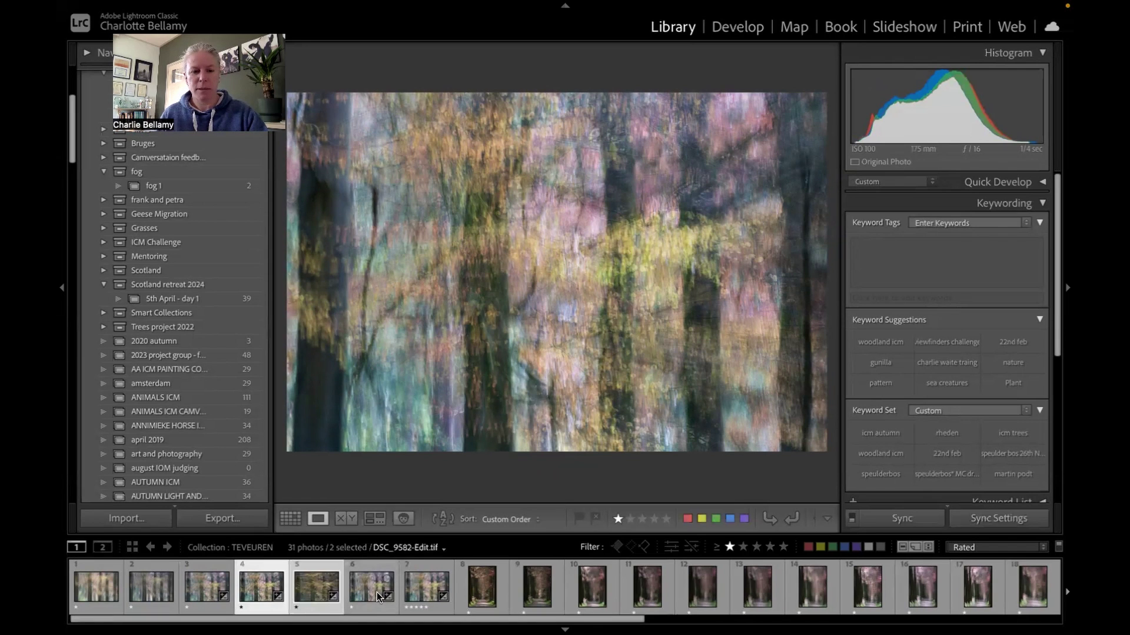
shift+click(377, 592)
click(374, 519)
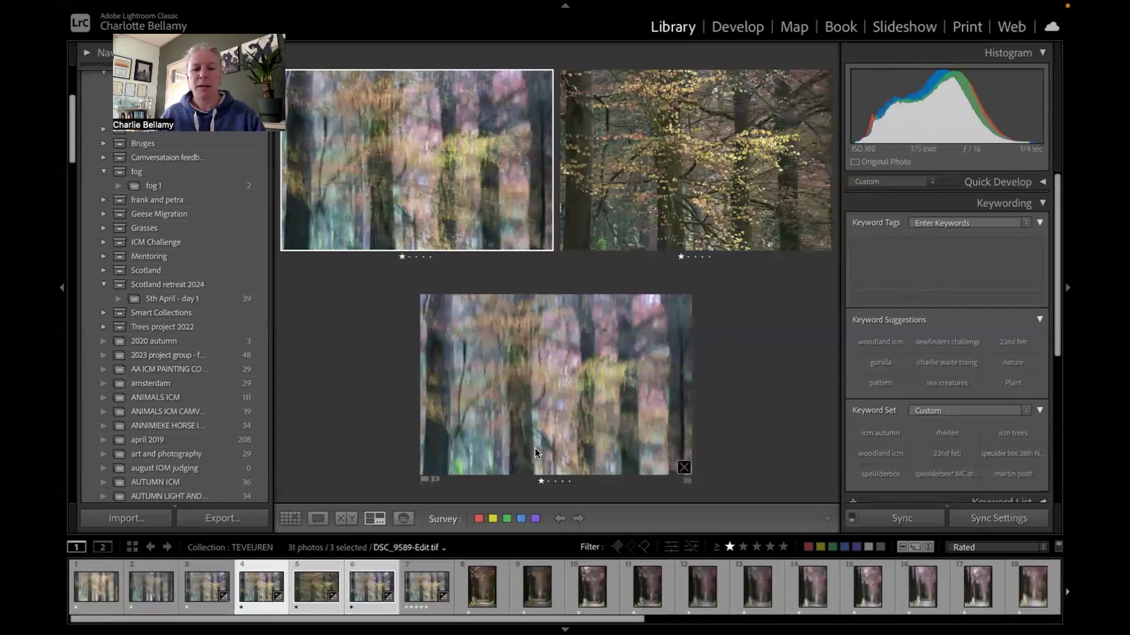
key(l)
key(l)
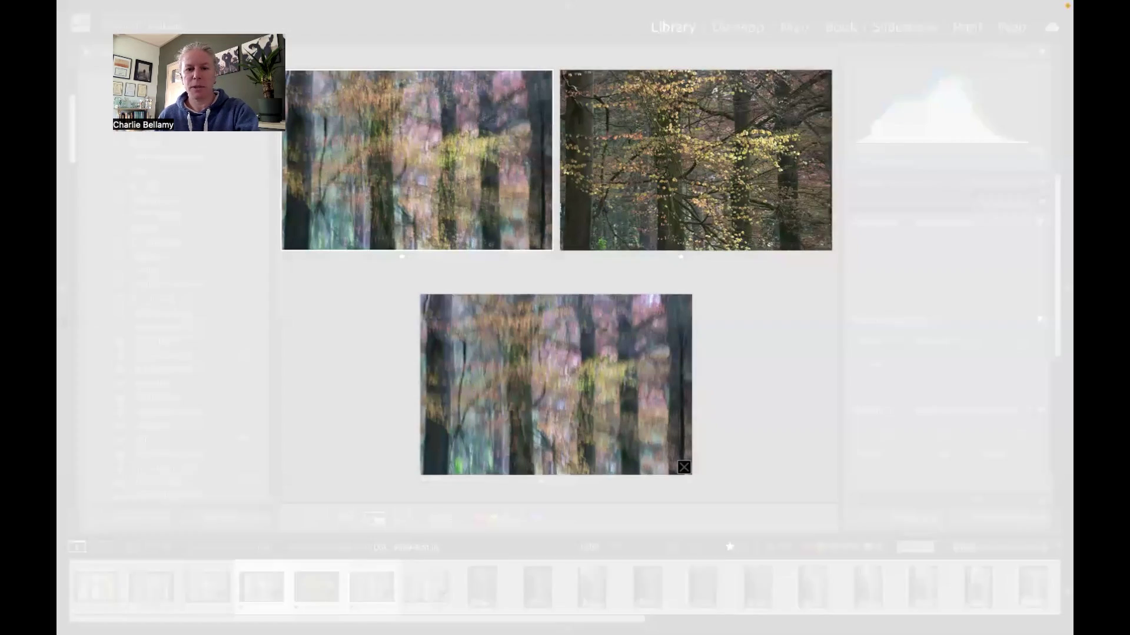
Step: View the sharp woodland photo and the finished blend one at a time in Loupe view, and restore the normal interface lighting
double_click(587, 364)
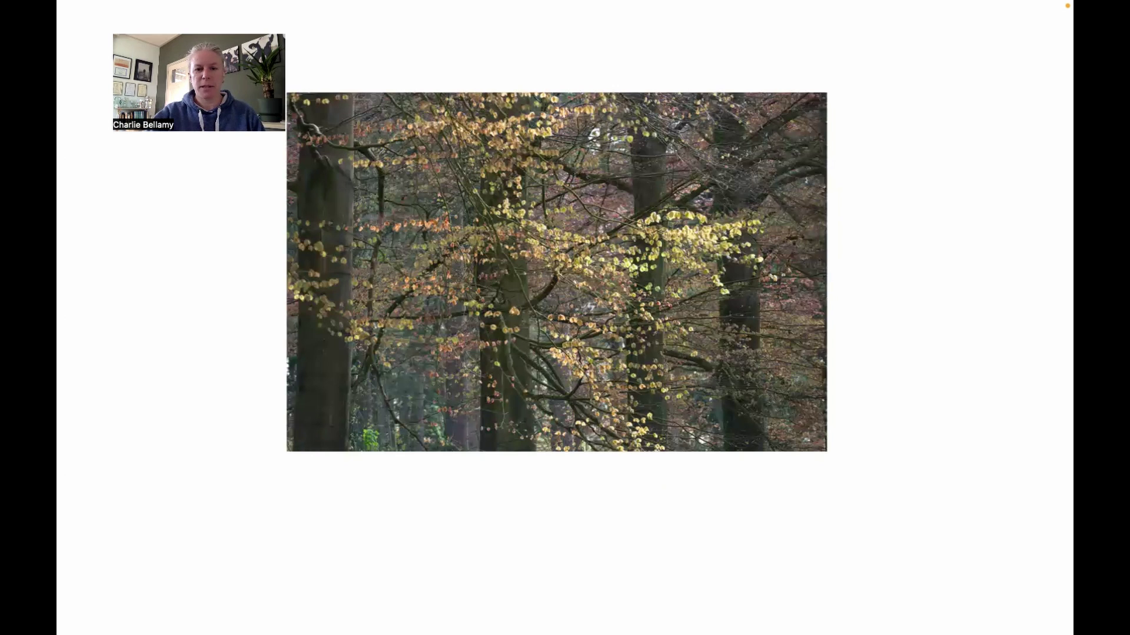
key(Right)
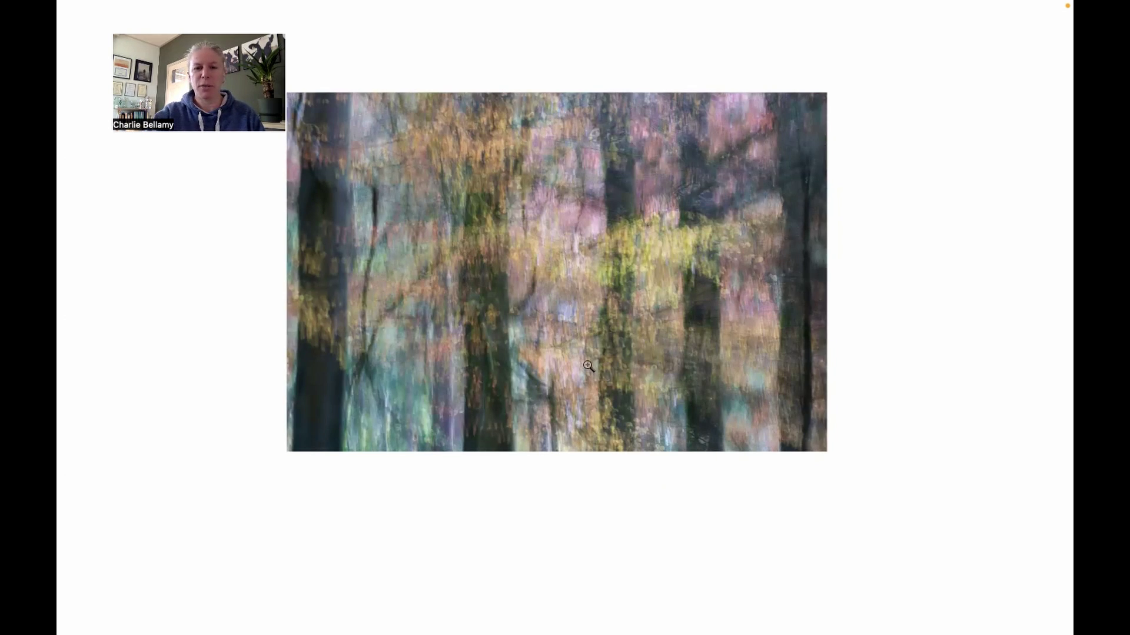
key(l)
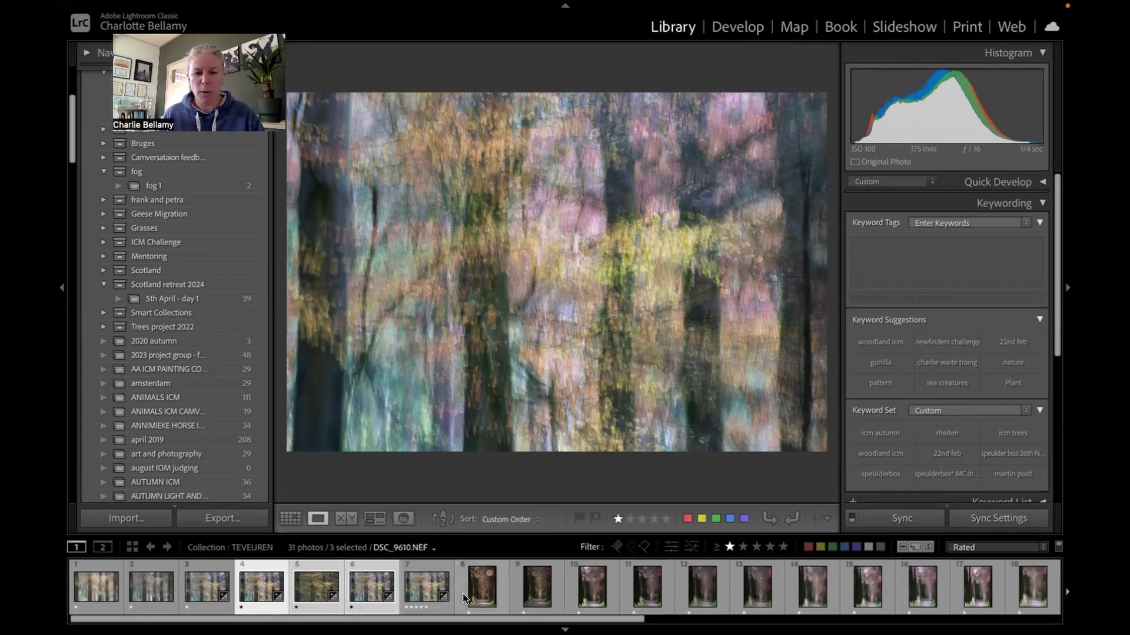
Step: Compare the two sharp photos of the tree-lined avenue, DSC_9610.NEF and DSC_9611.NEF
click(489, 595)
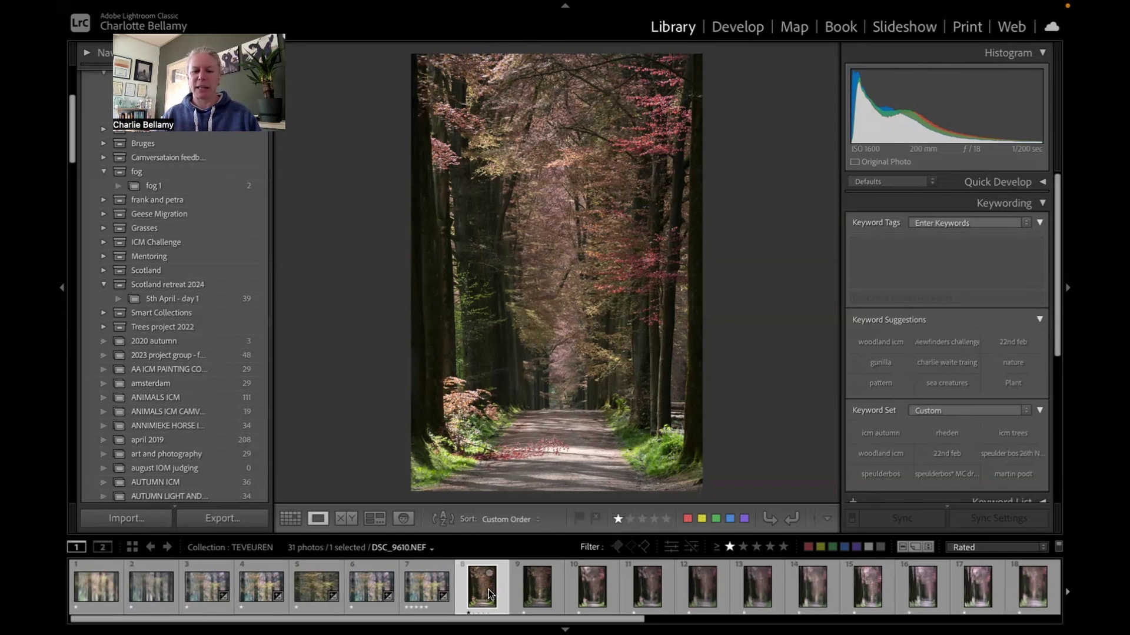
click(540, 599)
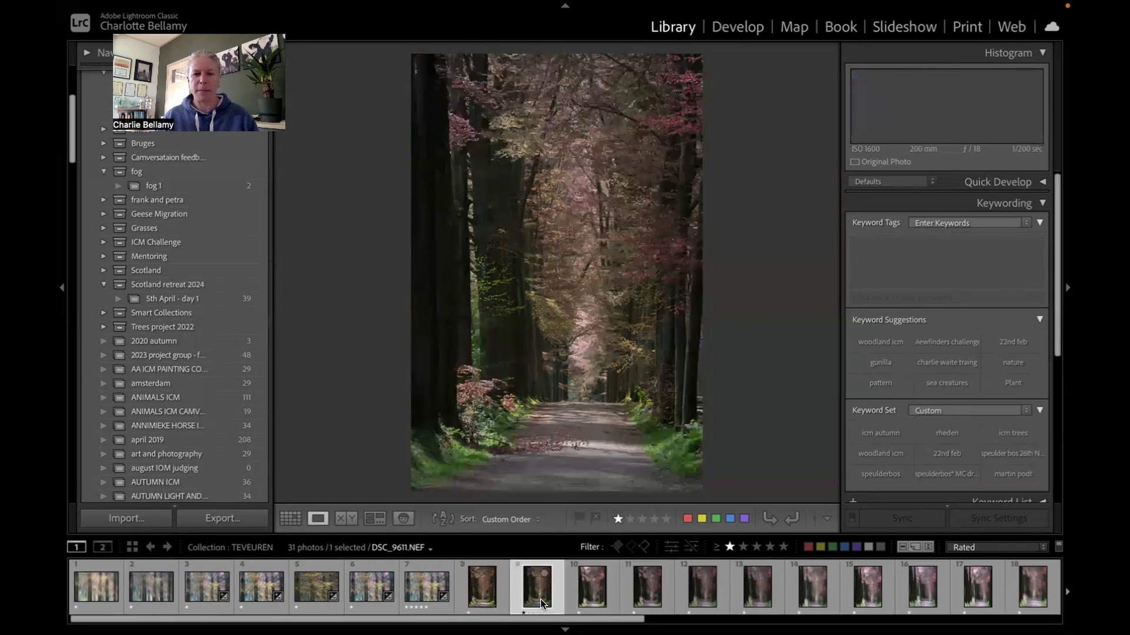
click(506, 580)
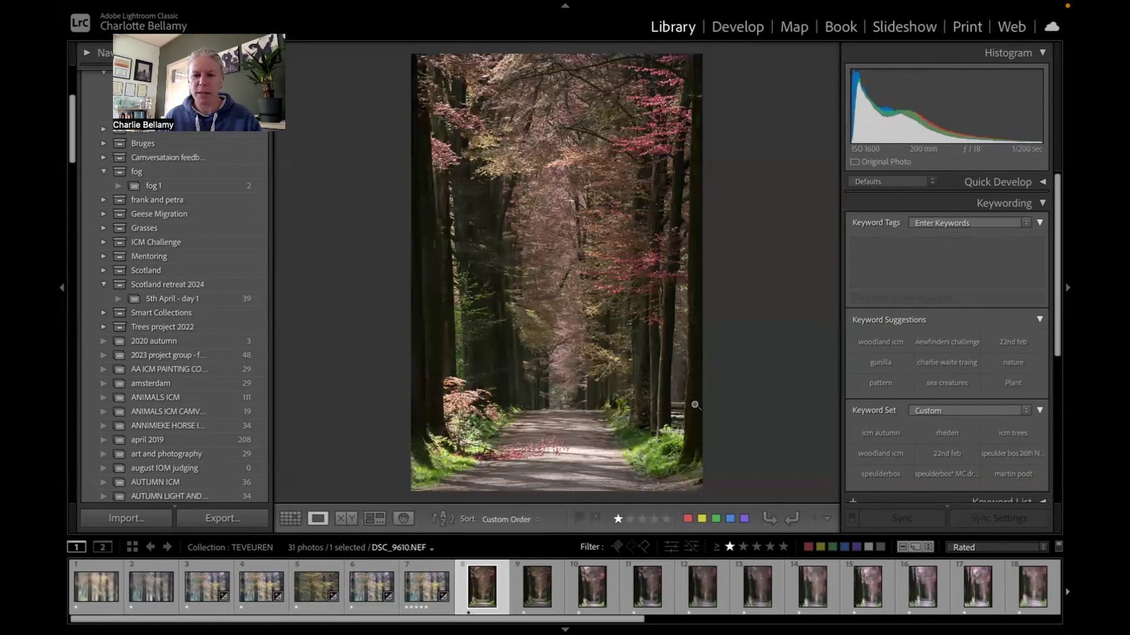
click(538, 586)
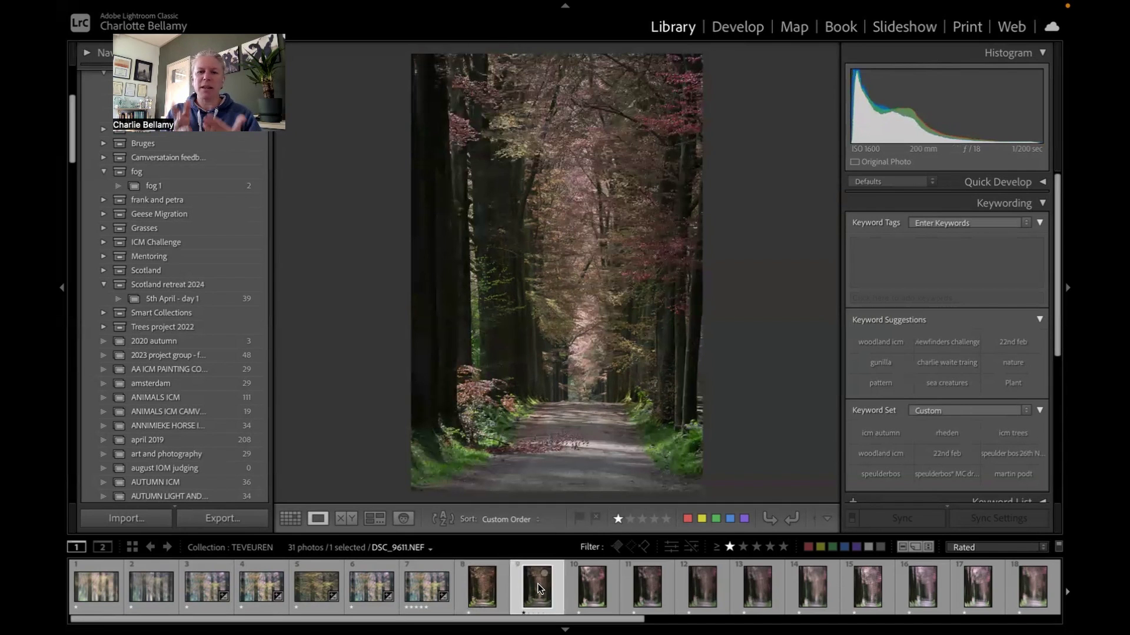
click(486, 596)
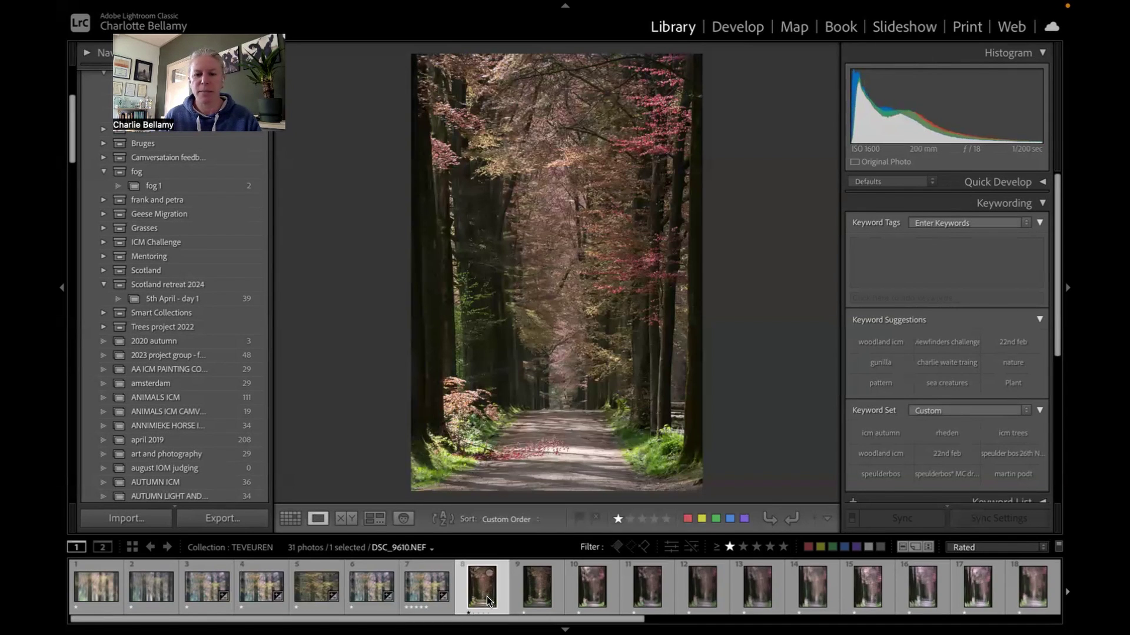
Step: Review the camera-movement shots of the avenue one by one, from DSC_9608.NEF through DSC_9633.NEF
click(599, 588)
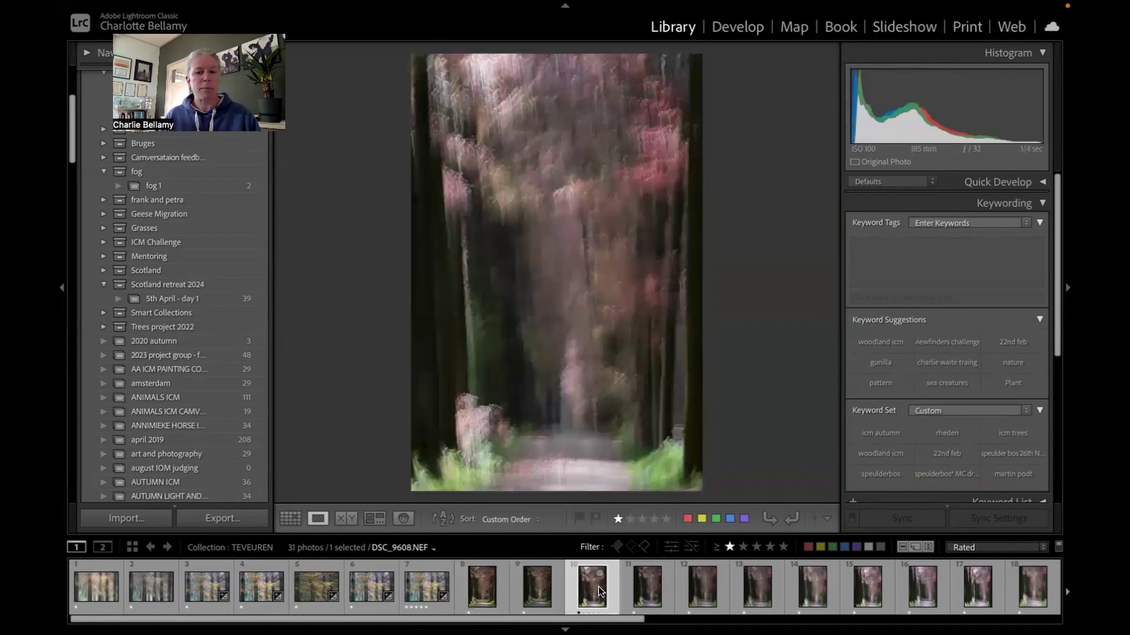
click(646, 594)
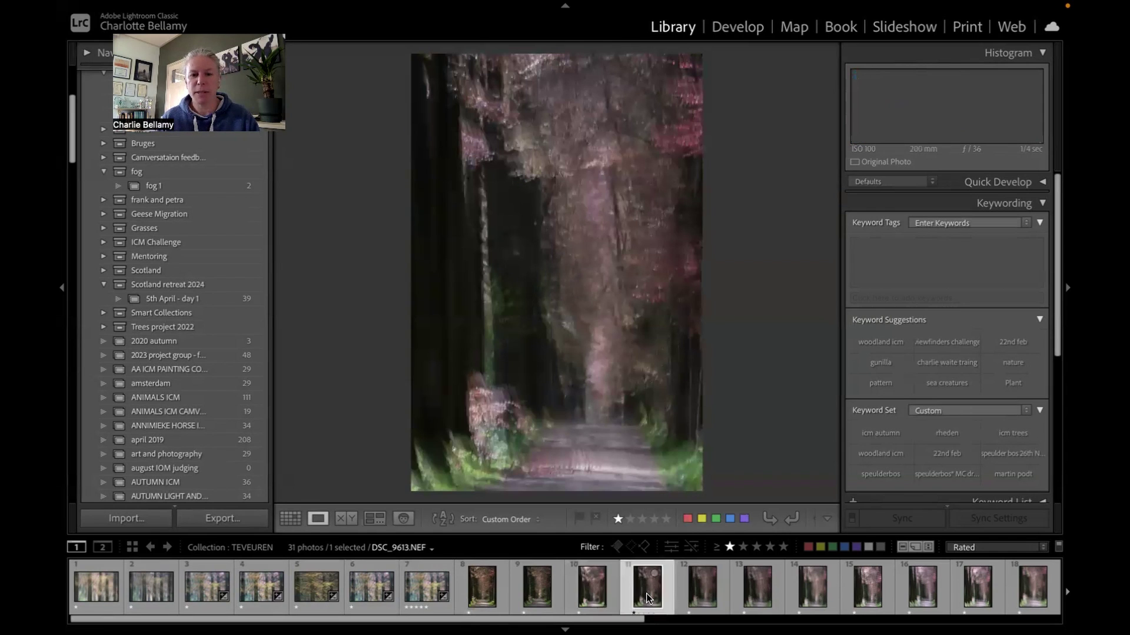
click(694, 583)
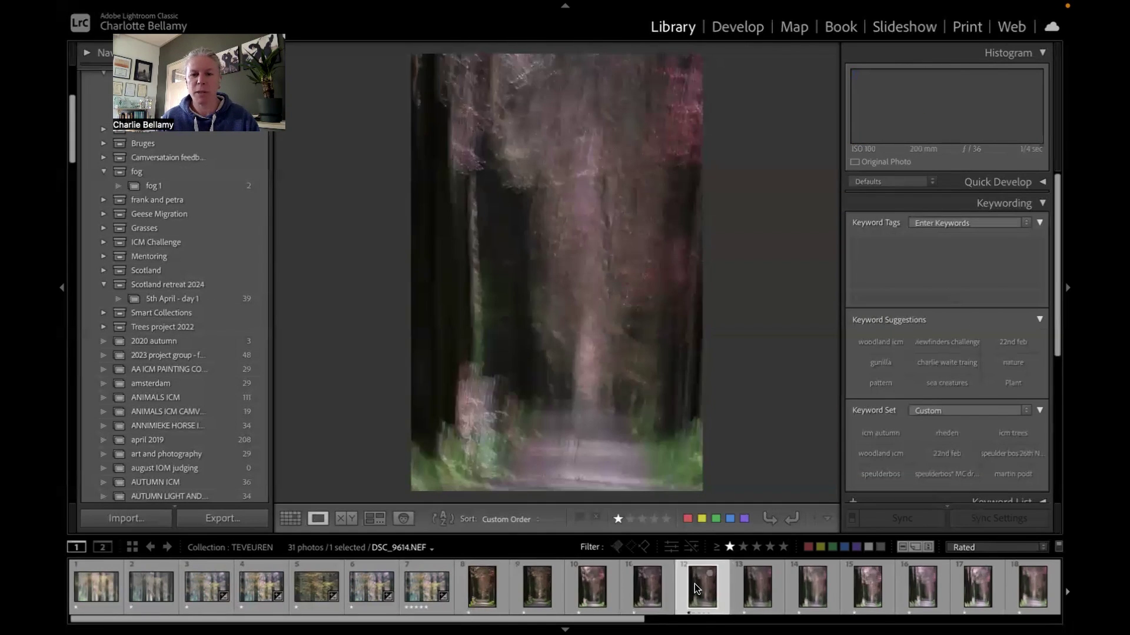
click(755, 591)
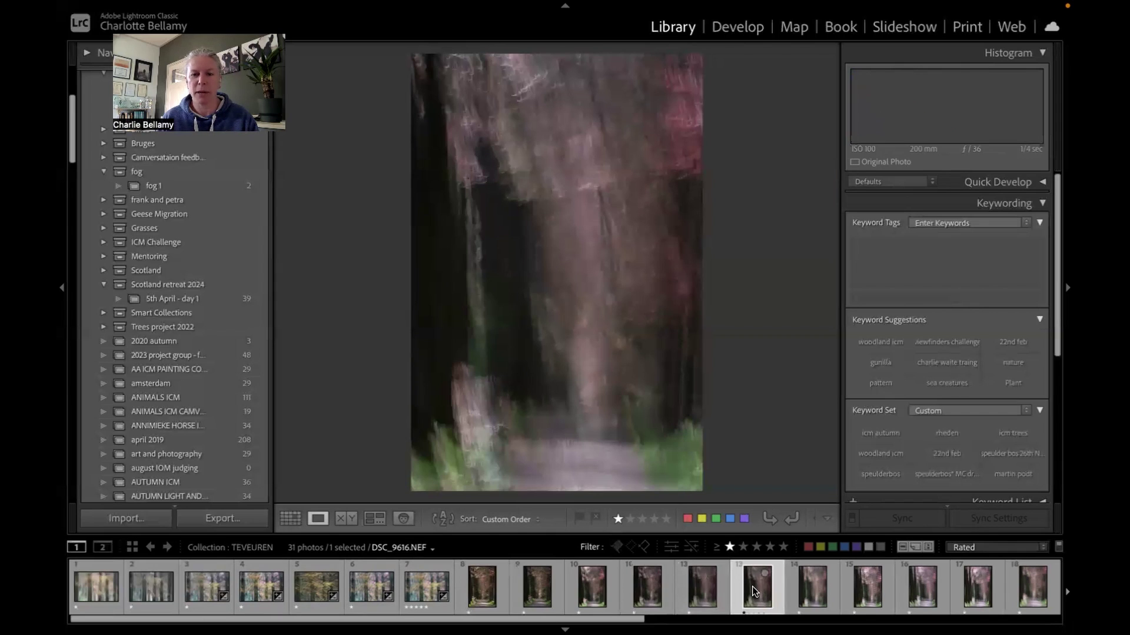
click(808, 592)
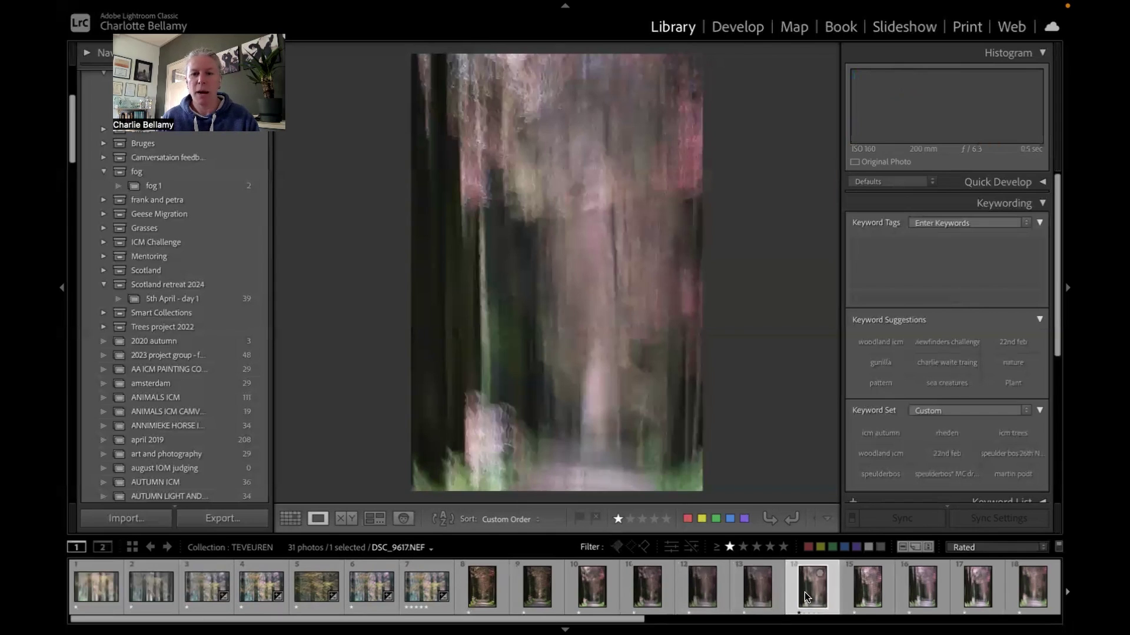
click(866, 584)
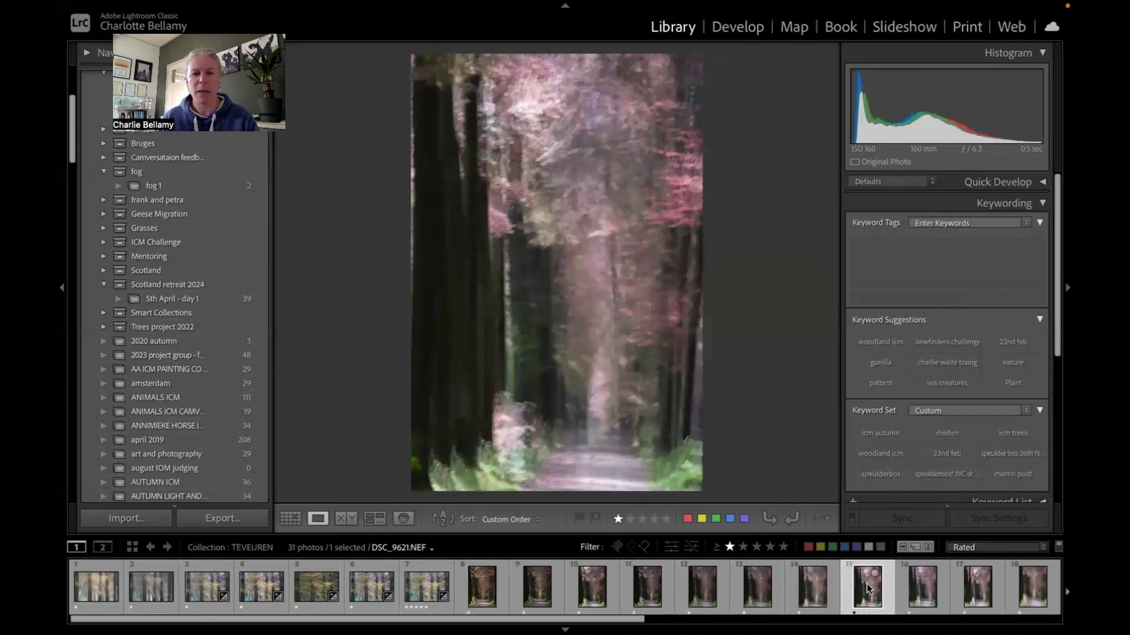
click(915, 588)
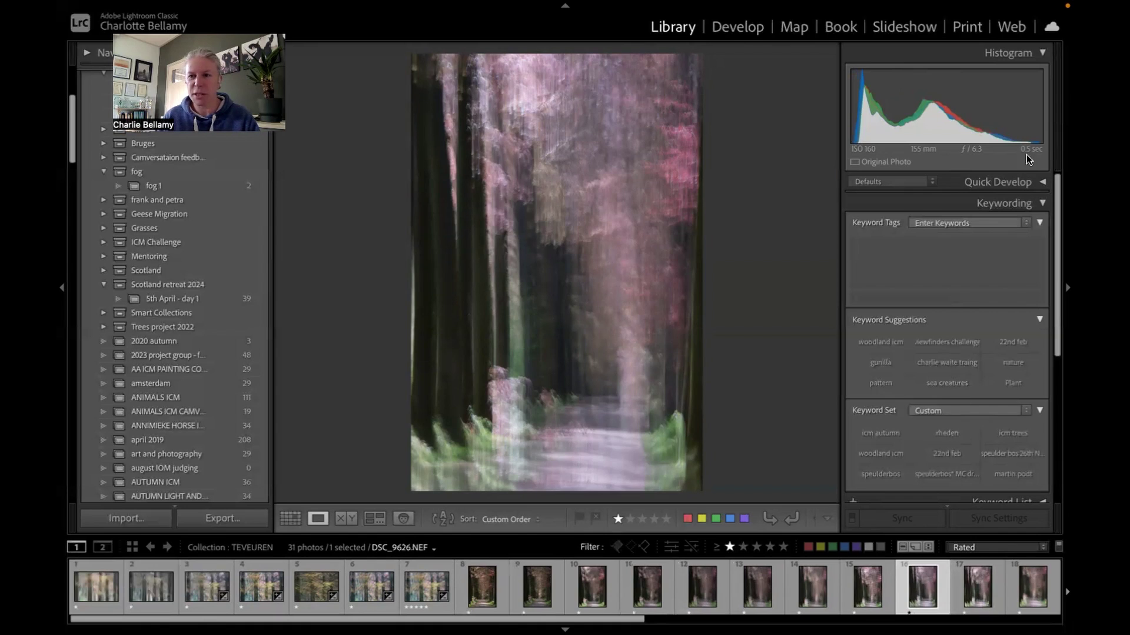
click(973, 595)
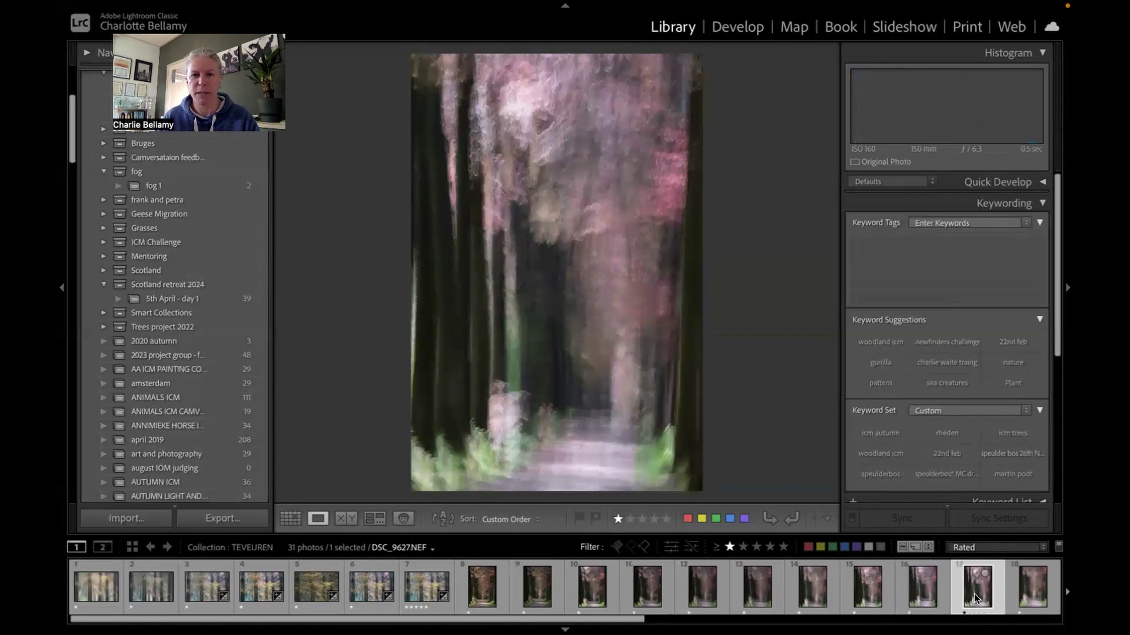
click(1026, 587)
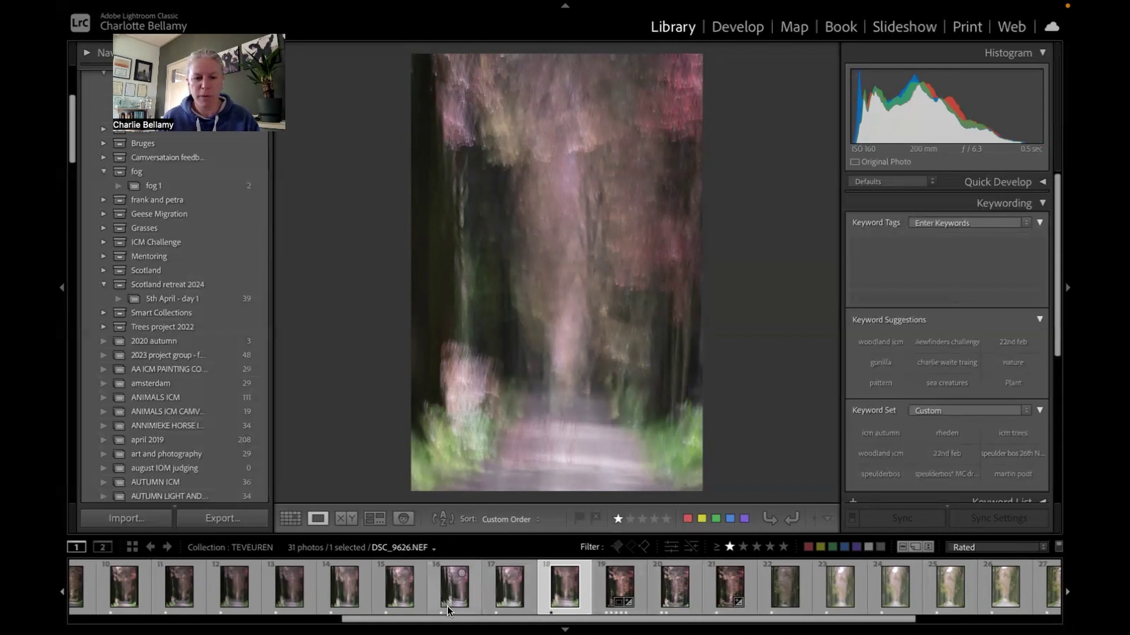
Step: Re-examine the blend candidates DSC_9621, DSC_9626, DSC_9627, DSC_9613 and DSC_9608 to pick a camera-movement shot
scroll(337, 597, up, 1)
scroll(337, 597, up, 3)
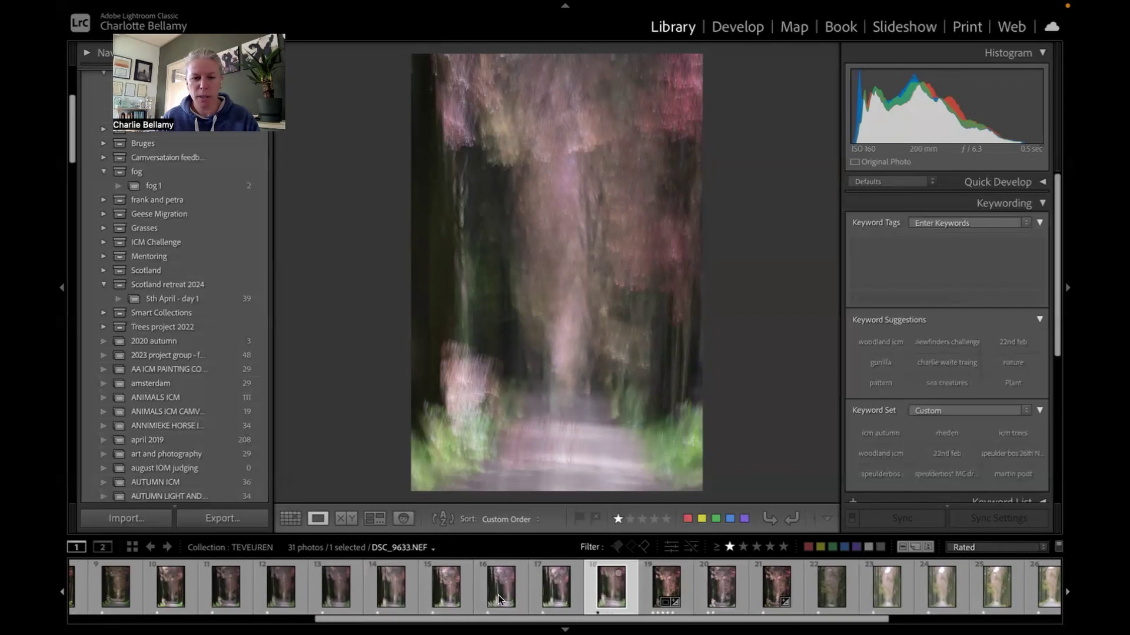
click(444, 595)
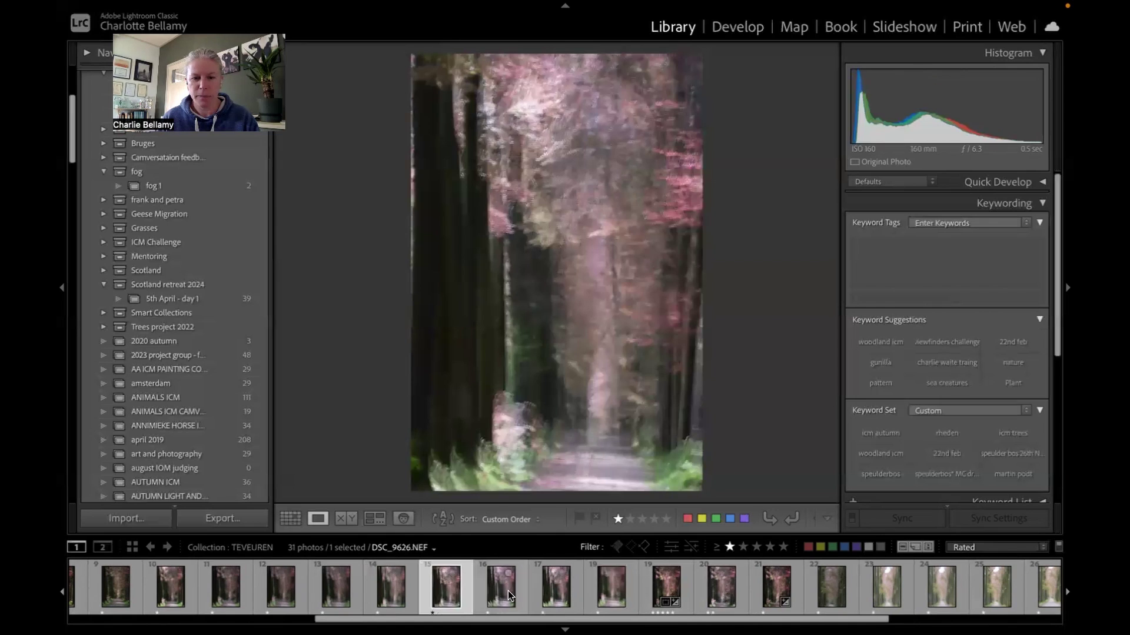
click(507, 591)
click(556, 588)
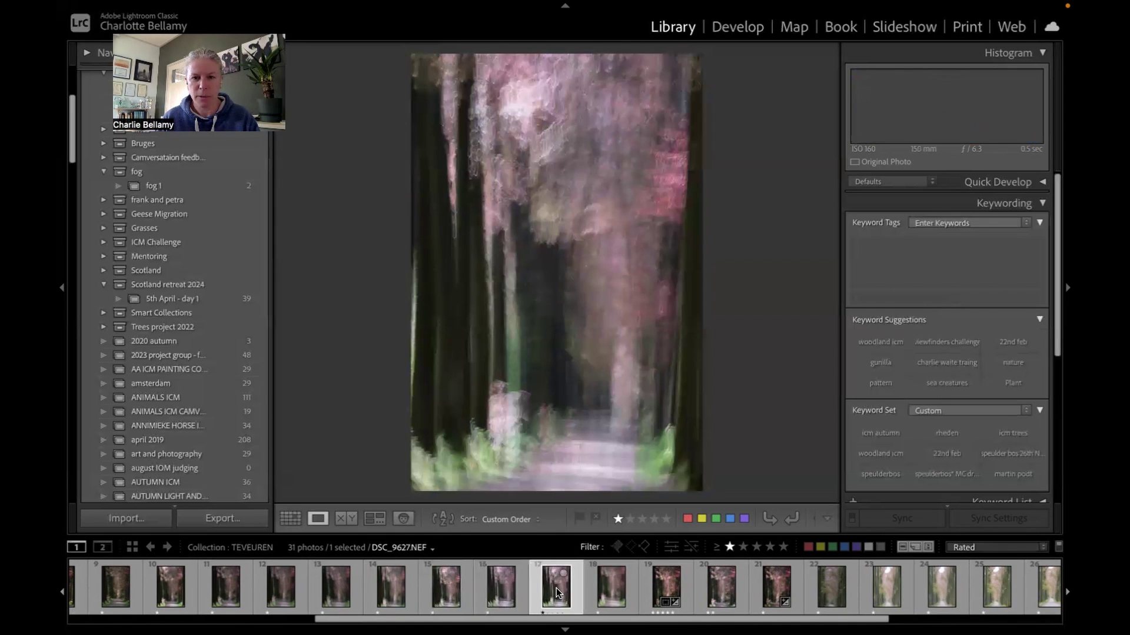
click(228, 589)
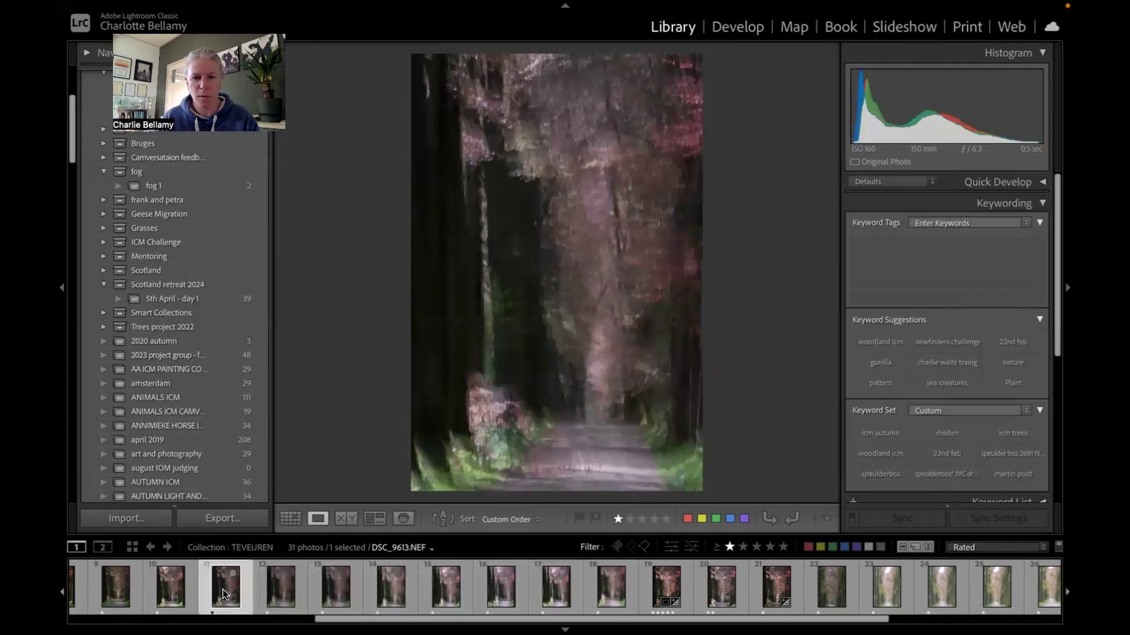
click(175, 594)
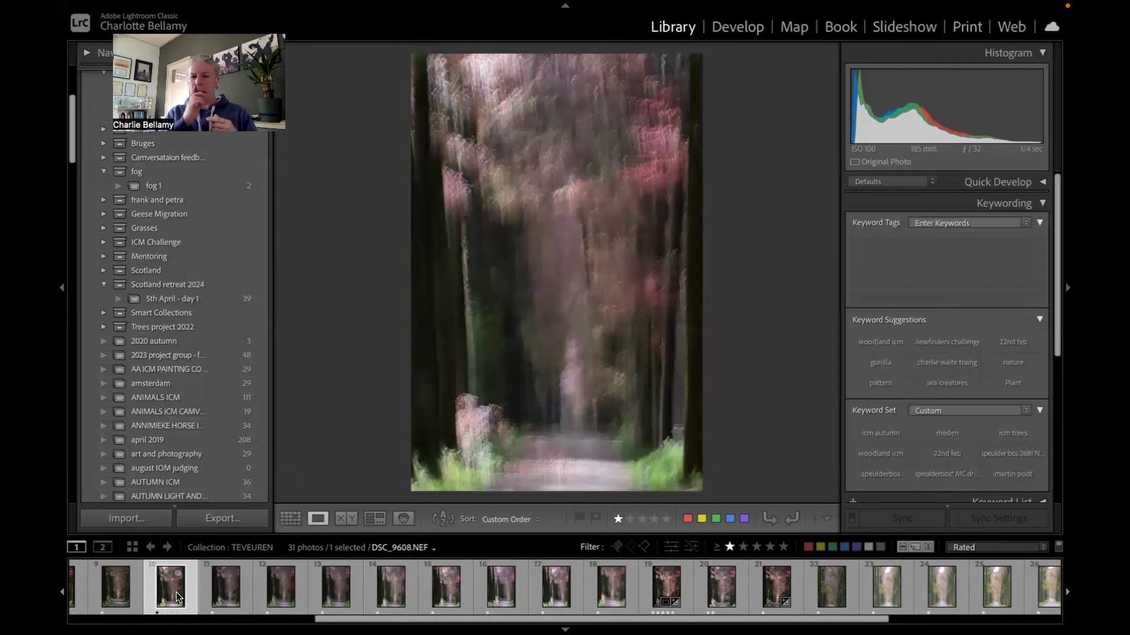
Step: Place DSC_9608.NEF directly after the sharp photo DSC_9610.NEF in the collection's custom order and compare the two
scroll(235, 592, up, 5)
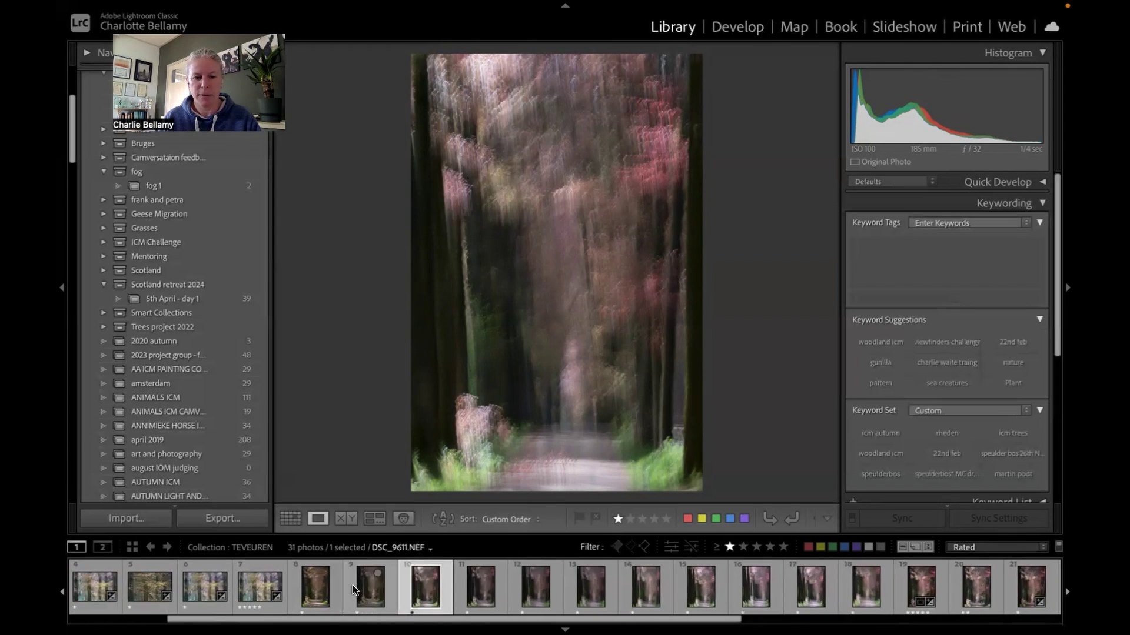
click(352, 585)
click(317, 588)
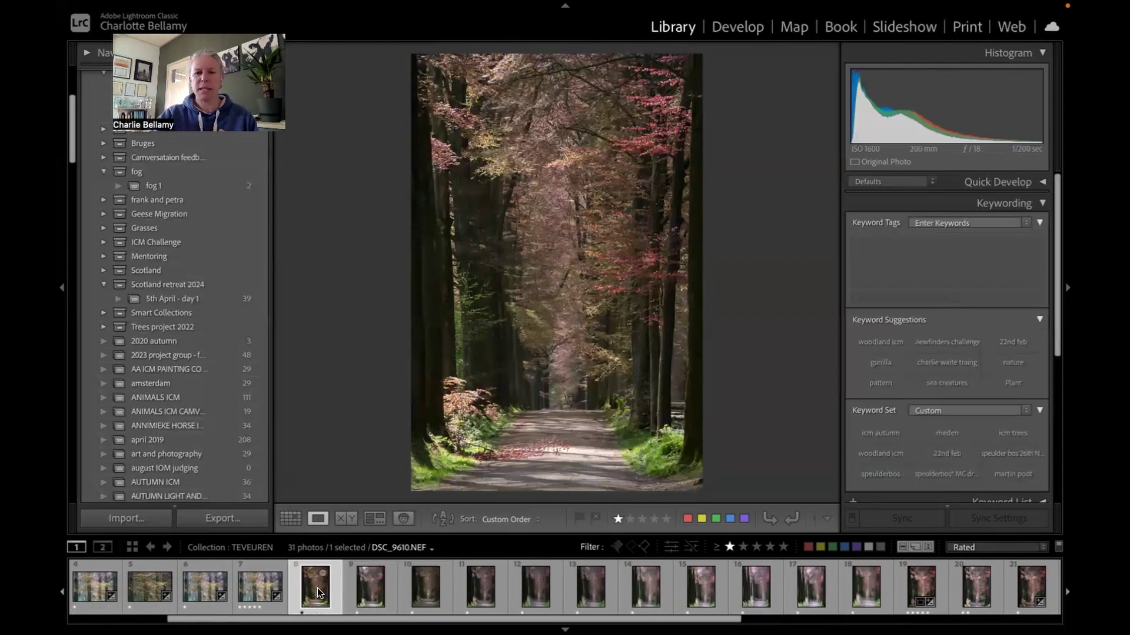
scroll(317, 588, up, 3)
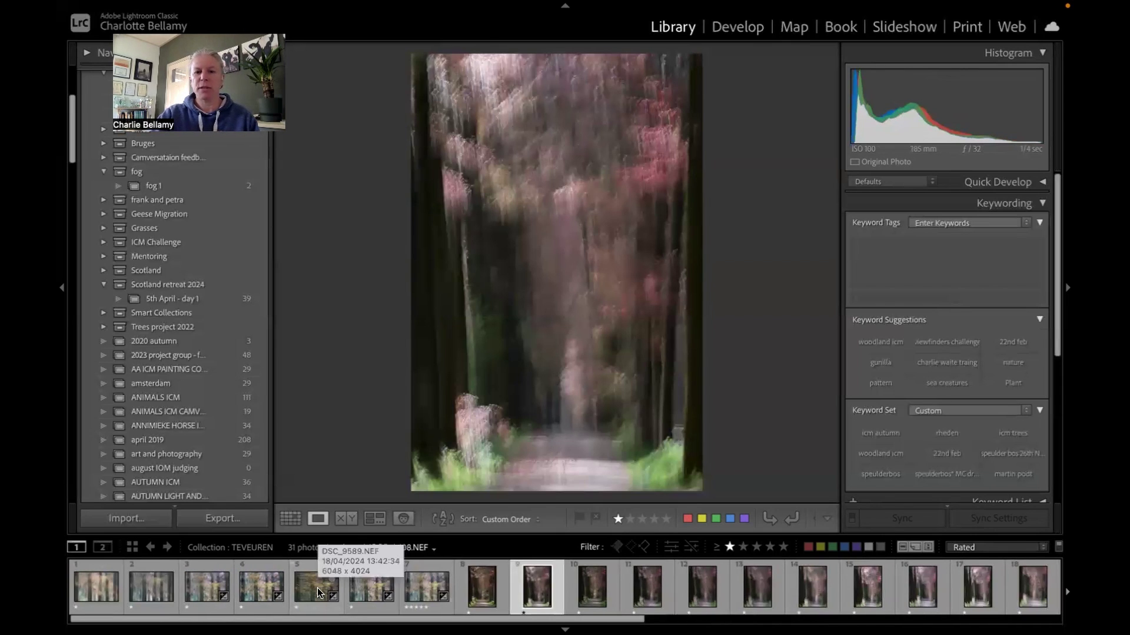
Step: Open DSC_9610.NEF and DSC_9608.NEF together as layers of one document in Photoshop, and switch to Photoshop
key(Left)
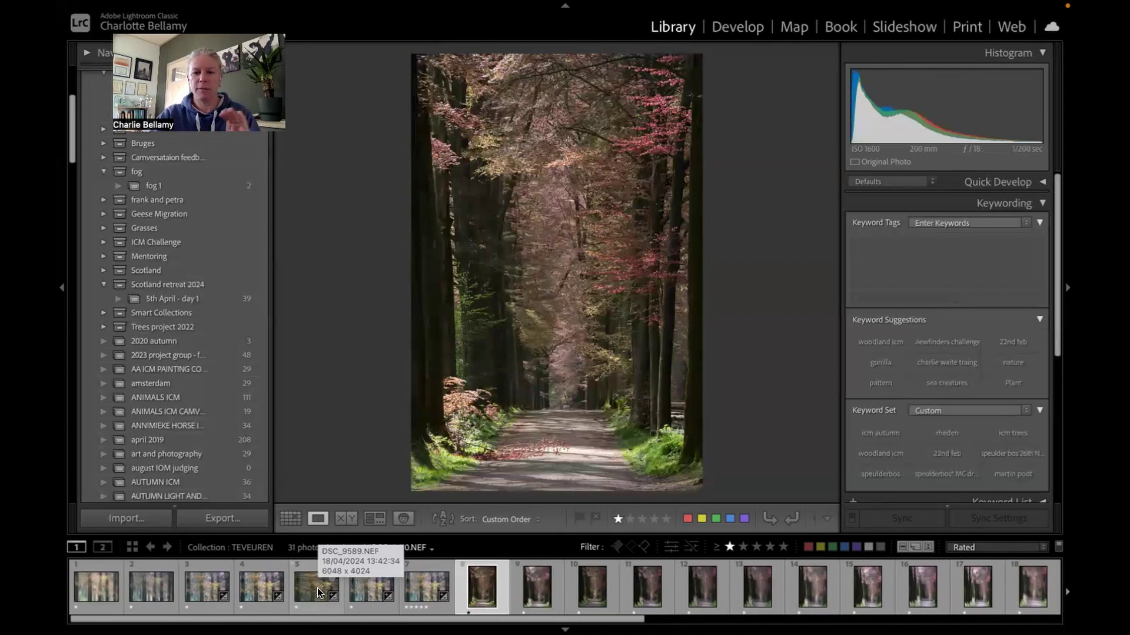
key(Right)
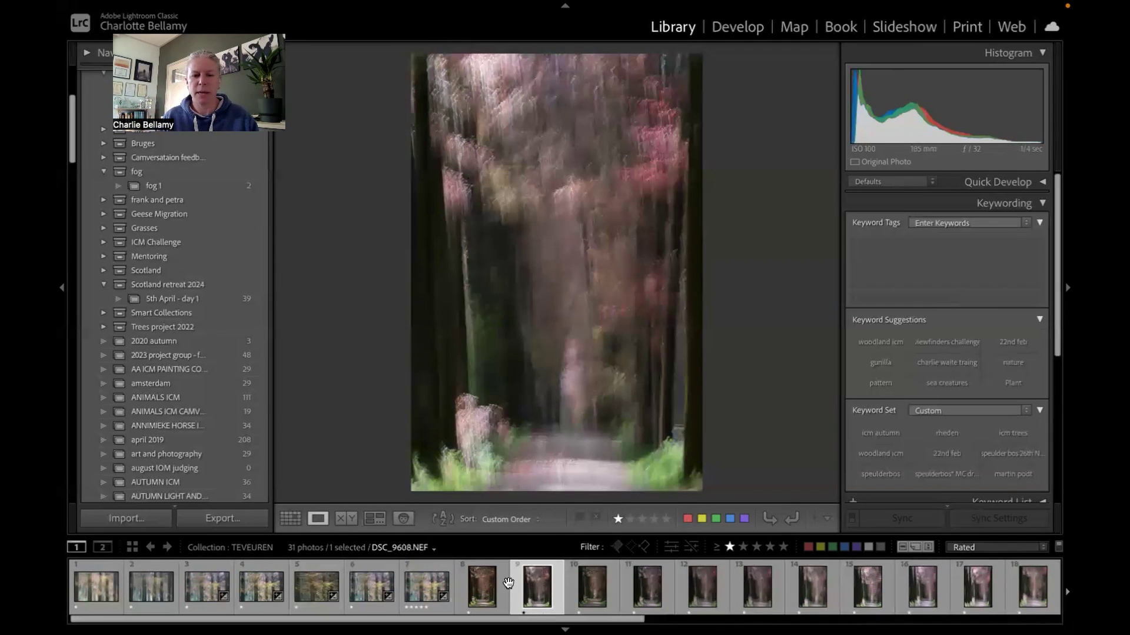
shift+click(492, 591)
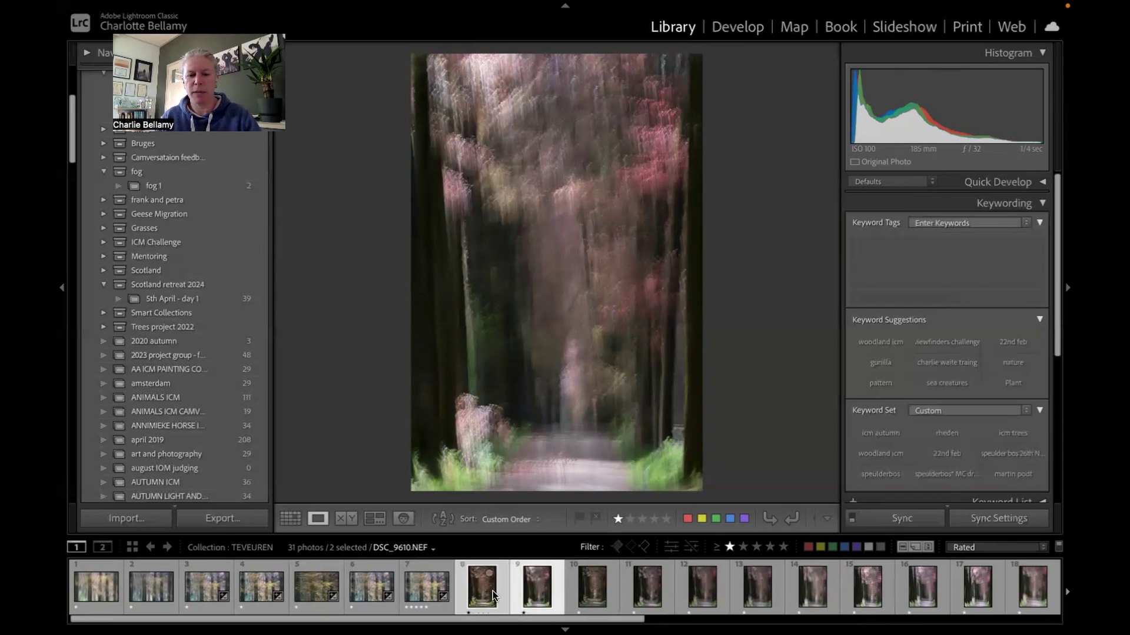
right_click(492, 591)
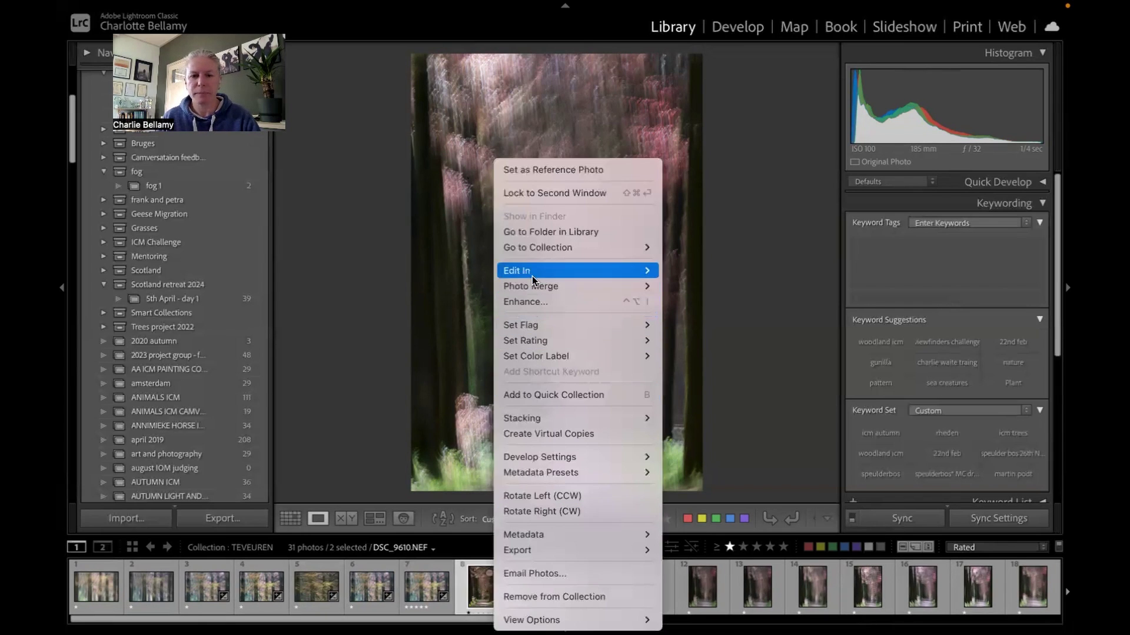
mouse_move(532, 277)
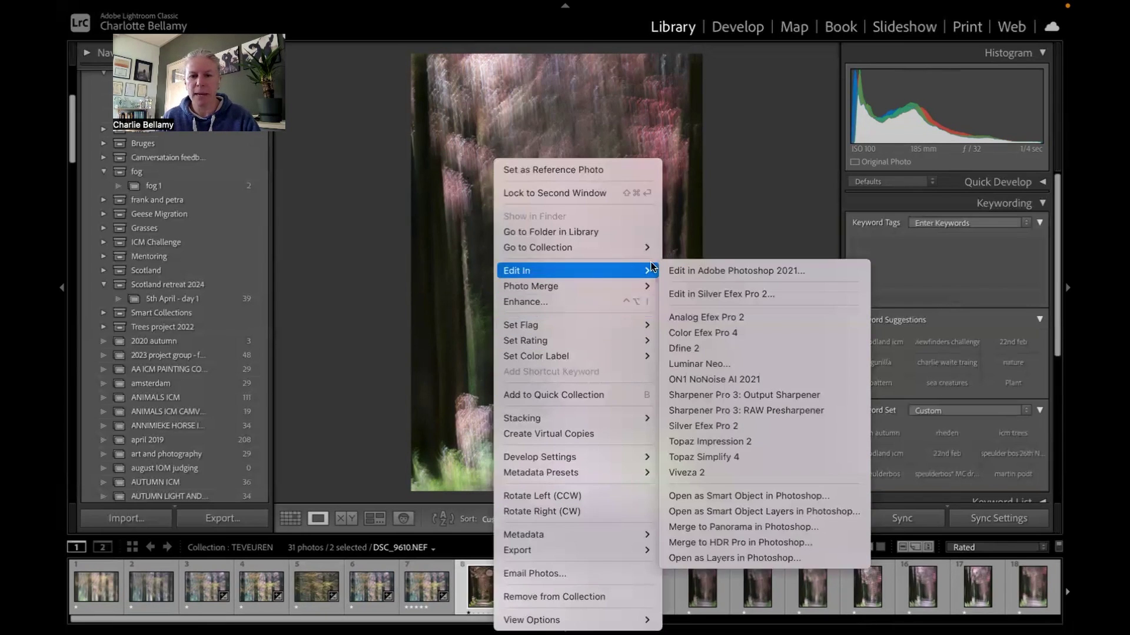
click(775, 560)
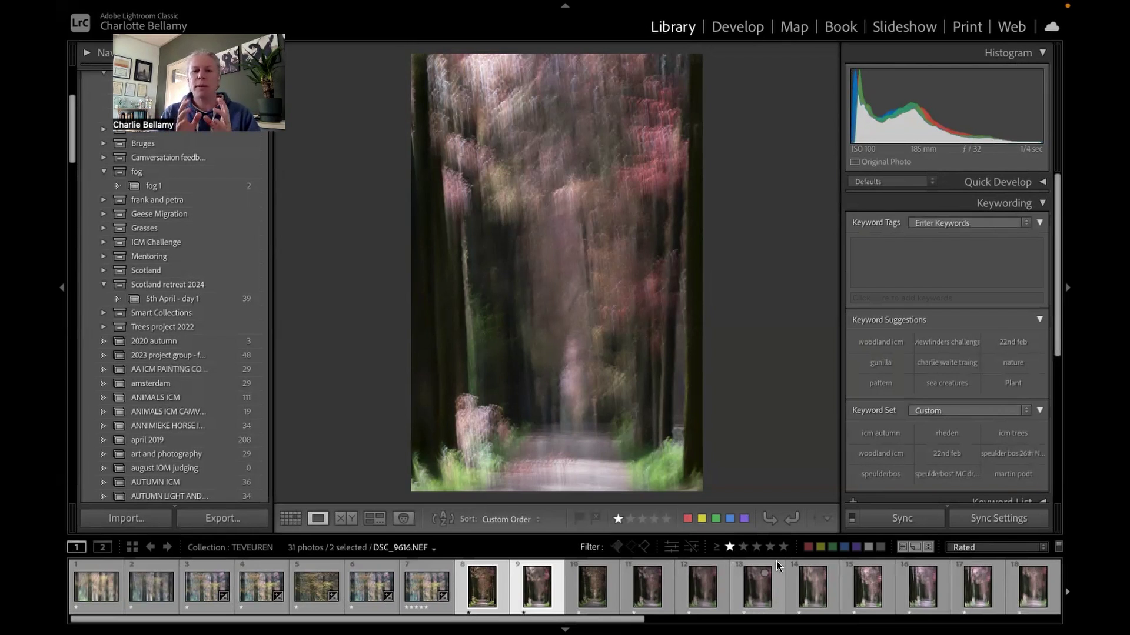
mouse_move(376, 632)
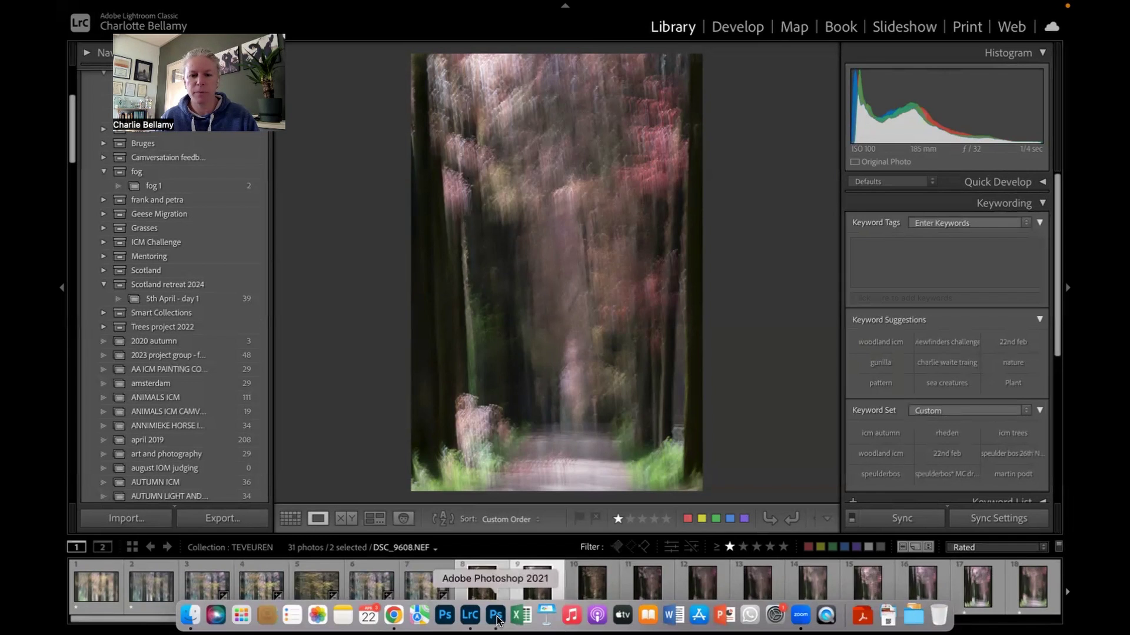
click(497, 617)
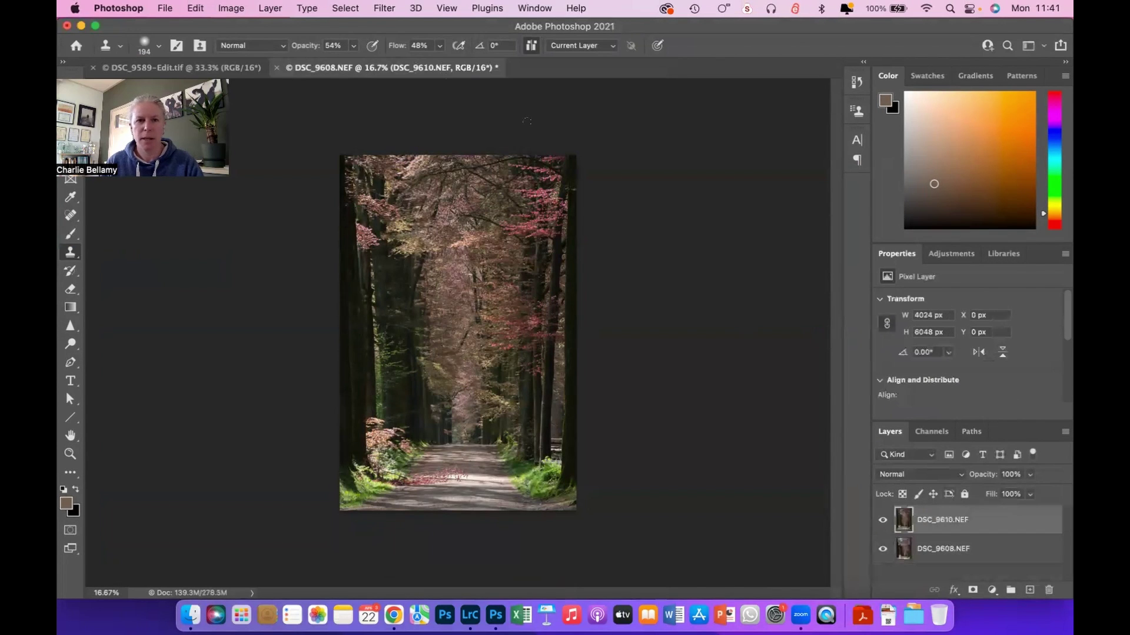
Step: Compare the sharp DSC_9610.NEF layer with the camera-movement layer beneath it by hiding and showing it
click(446, 8)
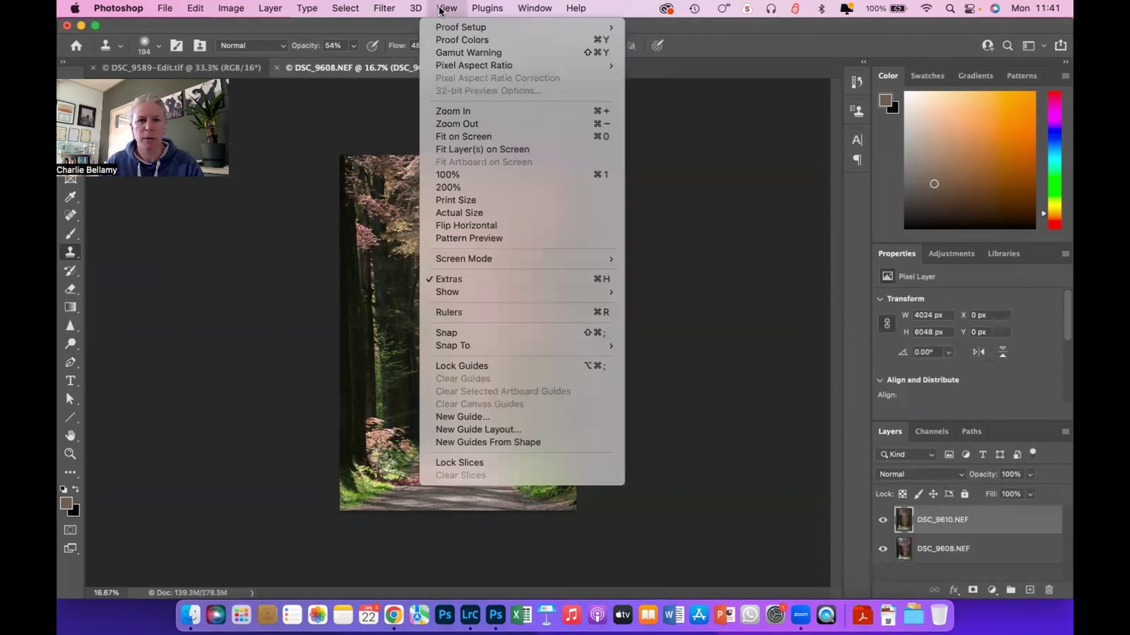
click(470, 112)
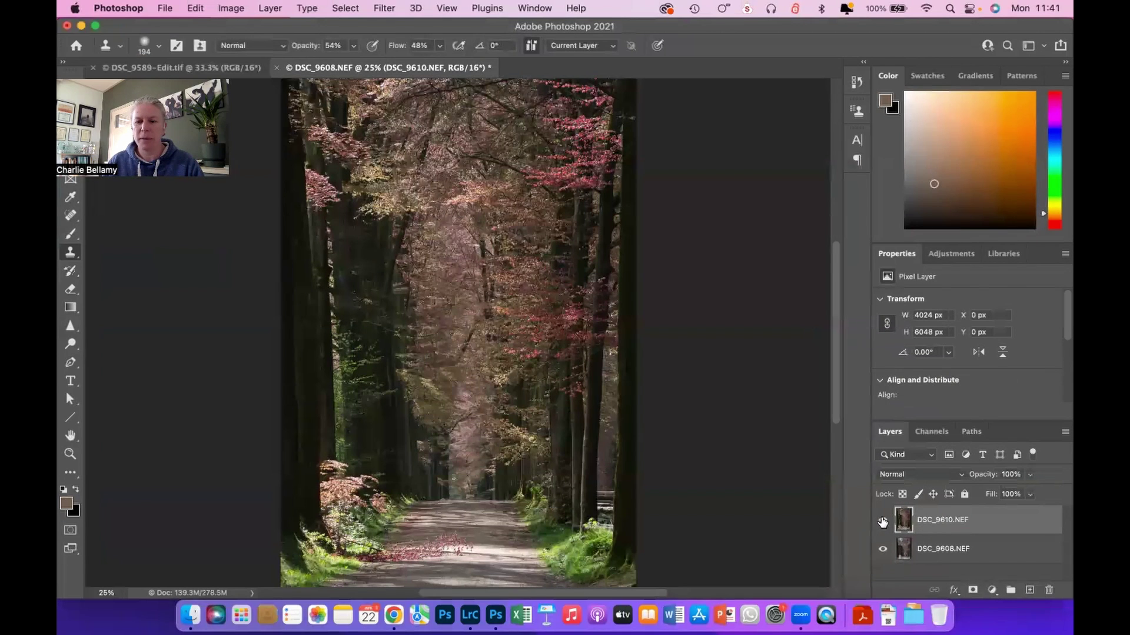
click(883, 520)
click(882, 521)
Step: Try the DSC_9610.NEF layer at 48% opacity in Normal mode, then restore full opacity
click(950, 476)
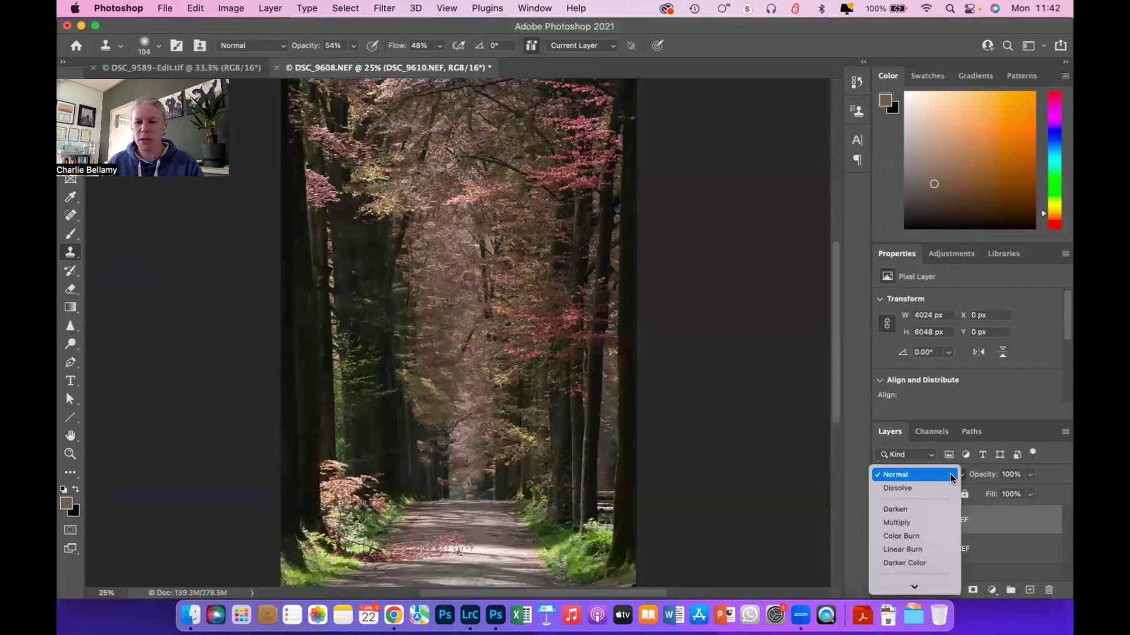
click(1029, 474)
click(1030, 474)
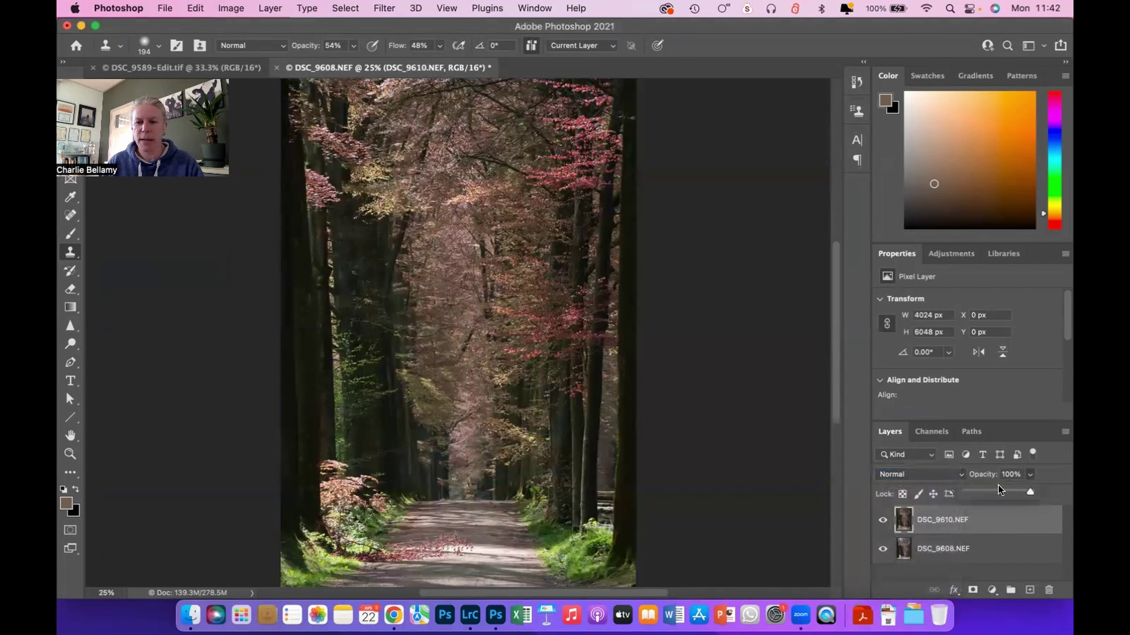
click(996, 493)
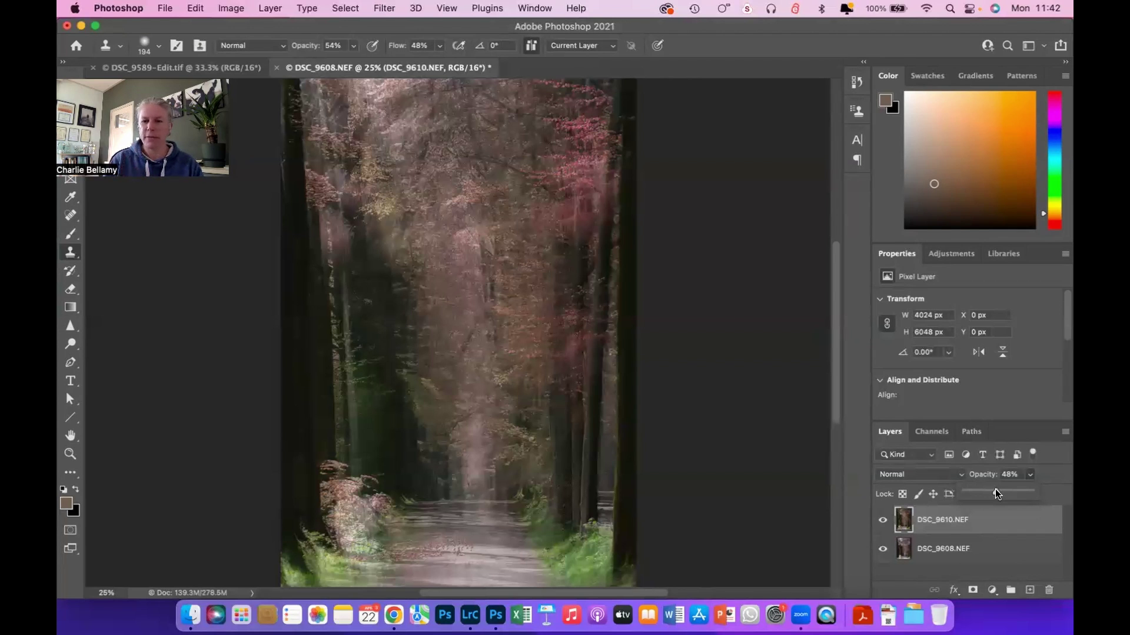
drag(999, 493, 1042, 492)
Step: Preview the blend modes for the DSC_9610.NEF layer, apply Soft Light and set its opacity to 59%
click(962, 476)
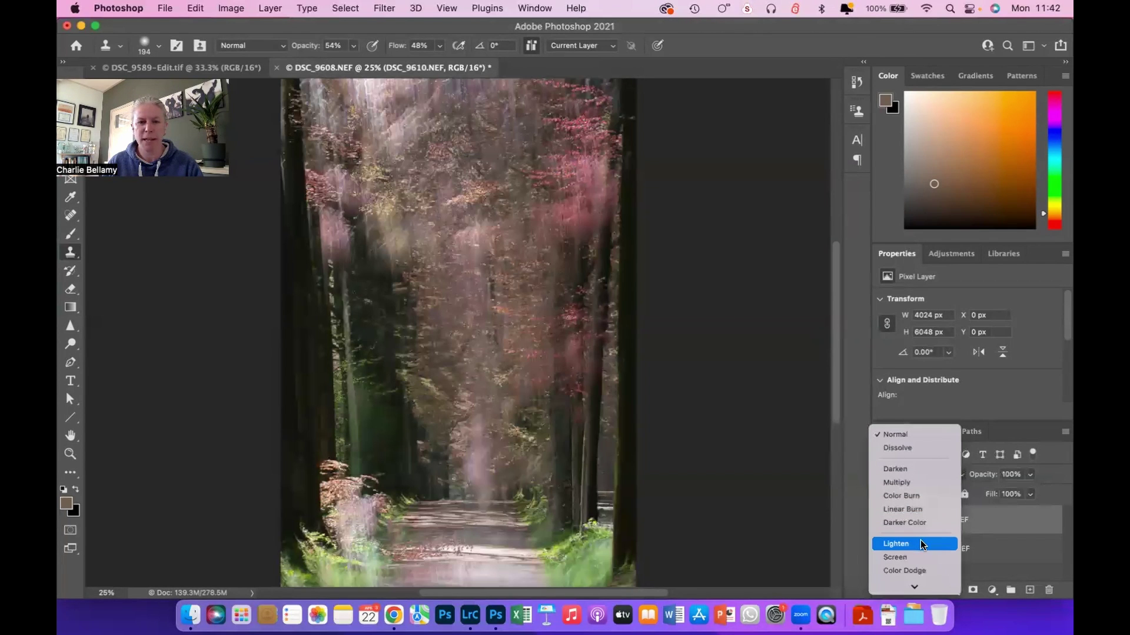
scroll(922, 545, down, 1)
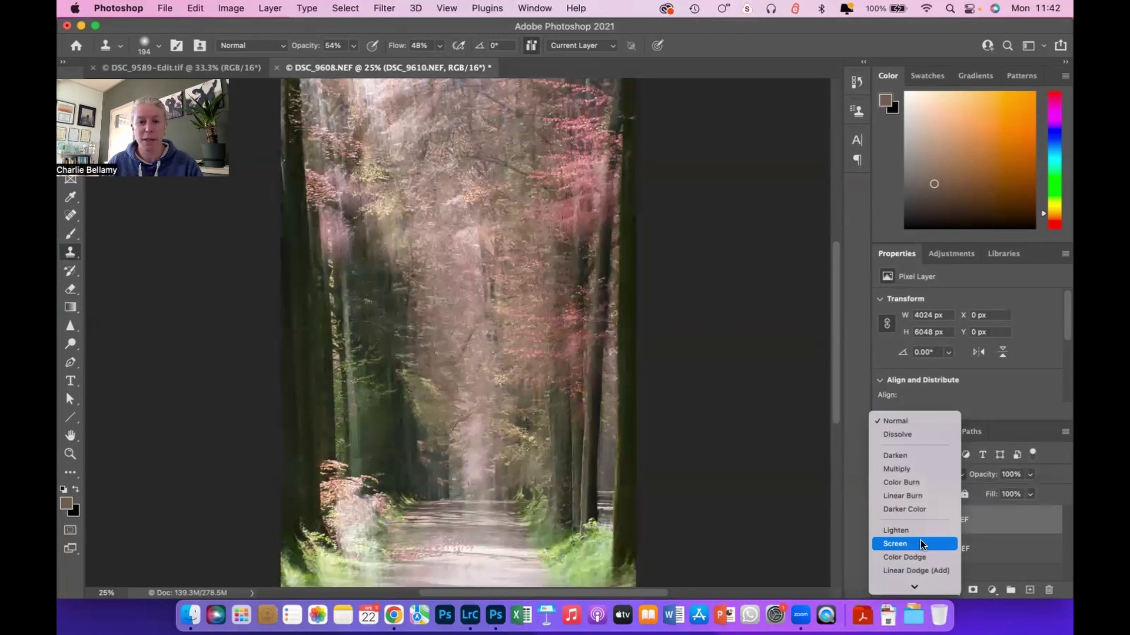
scroll(922, 545, down, 4)
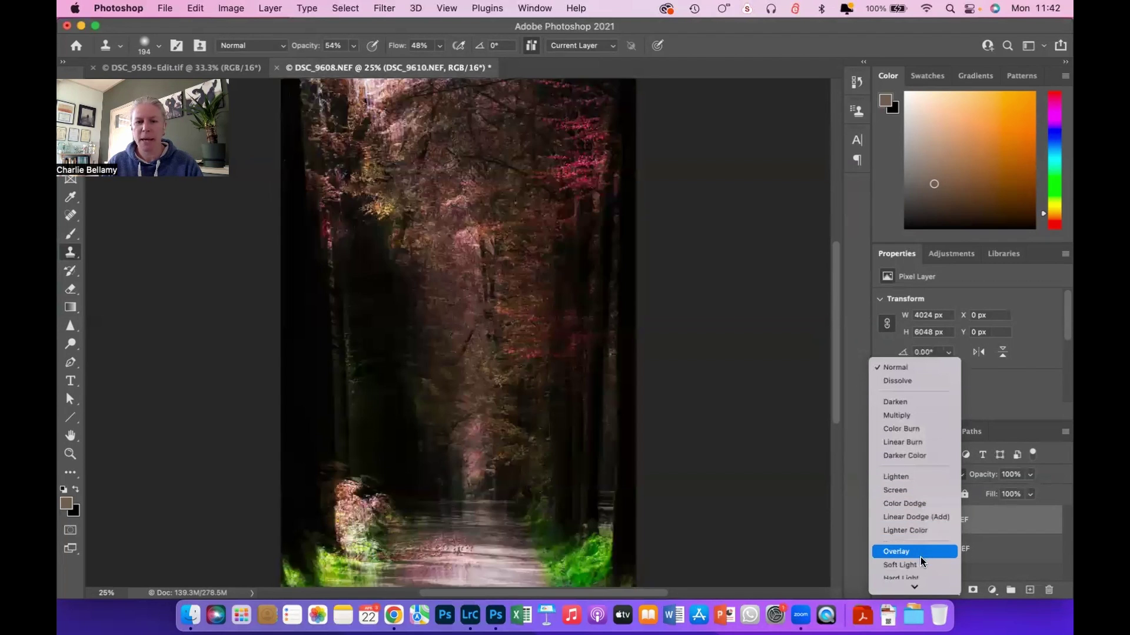
click(922, 566)
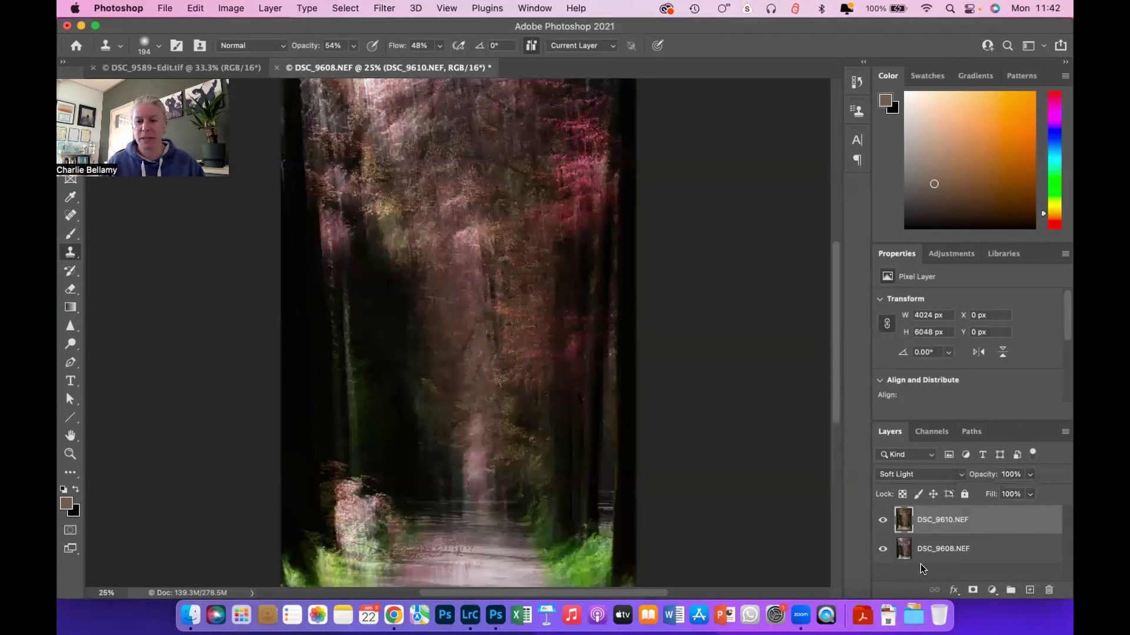
click(1031, 474)
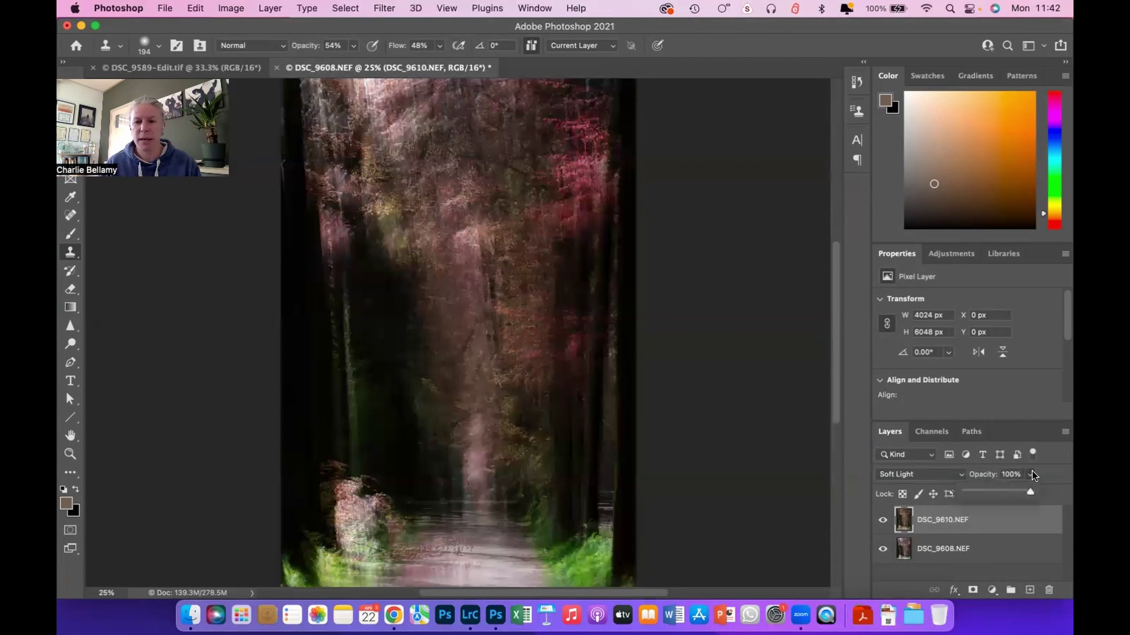
drag(1030, 493, 981, 496)
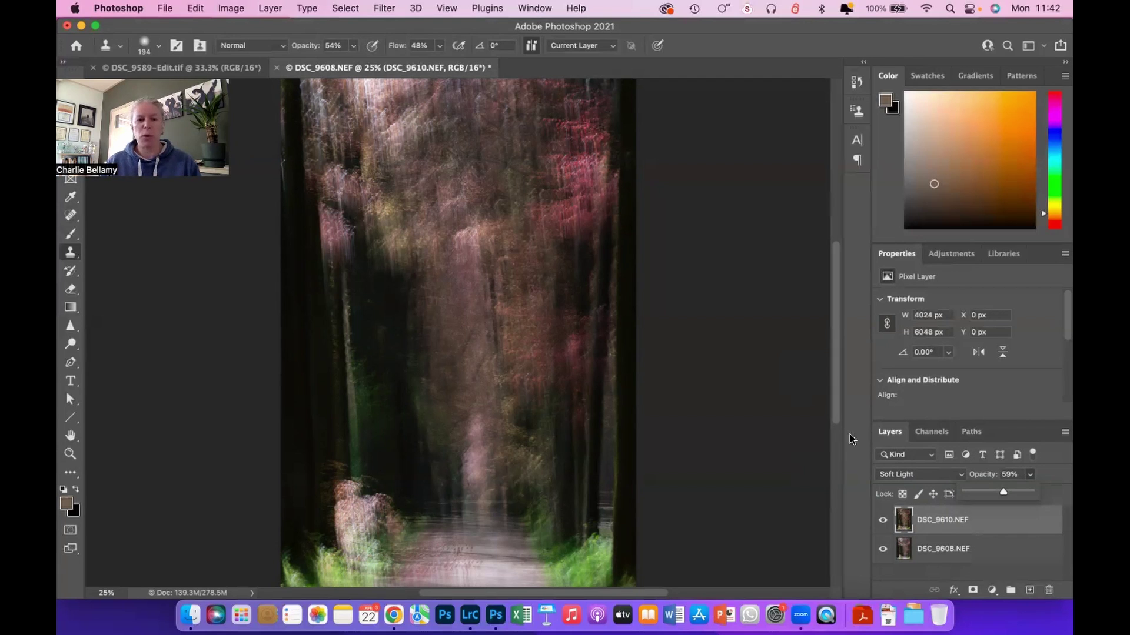
Step: Compare the image with and without the Soft Light layer by toggling the visibility of DSC_9610.NEF
click(882, 523)
click(882, 522)
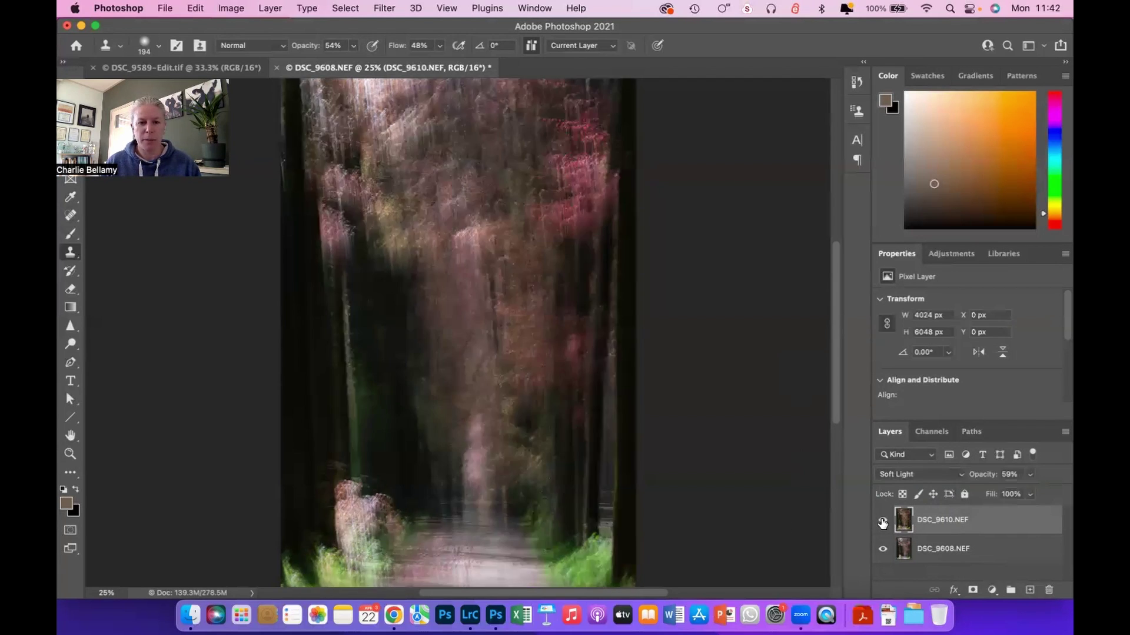
click(883, 523)
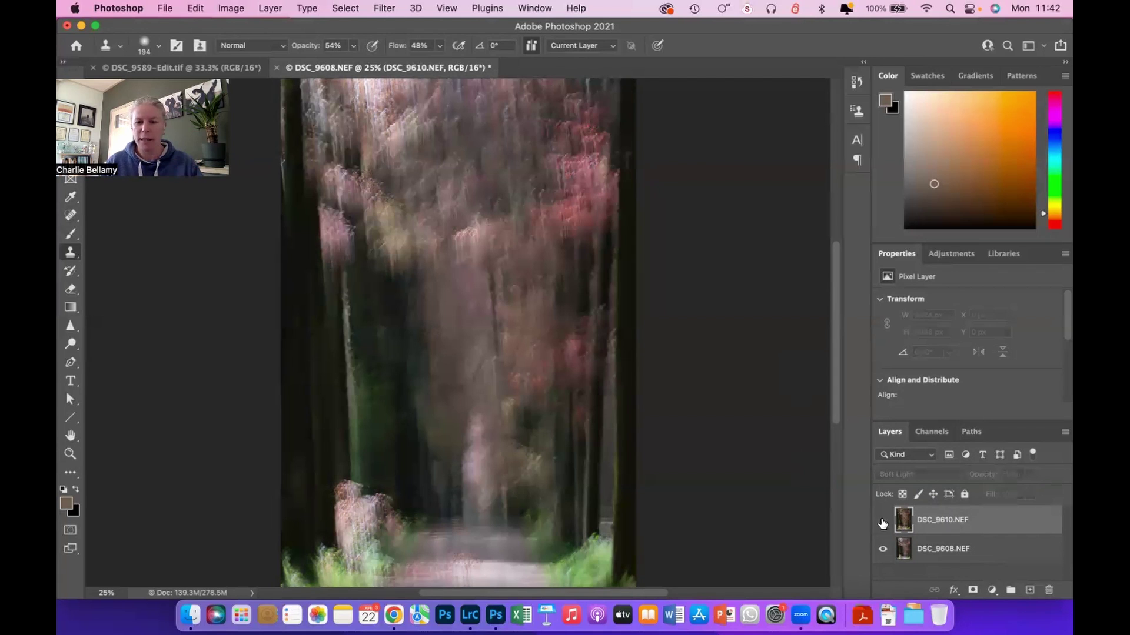
click(883, 522)
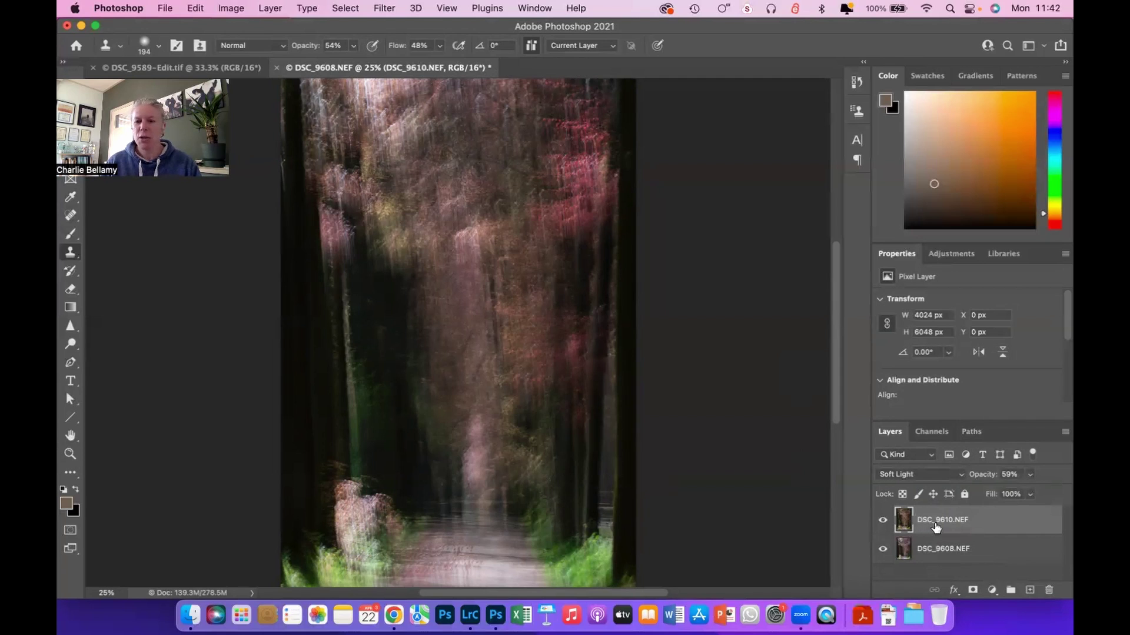
Step: Add a layer mask to the DSC_9610.NEF layer and set the Brush tool's size to 492 px
click(972, 589)
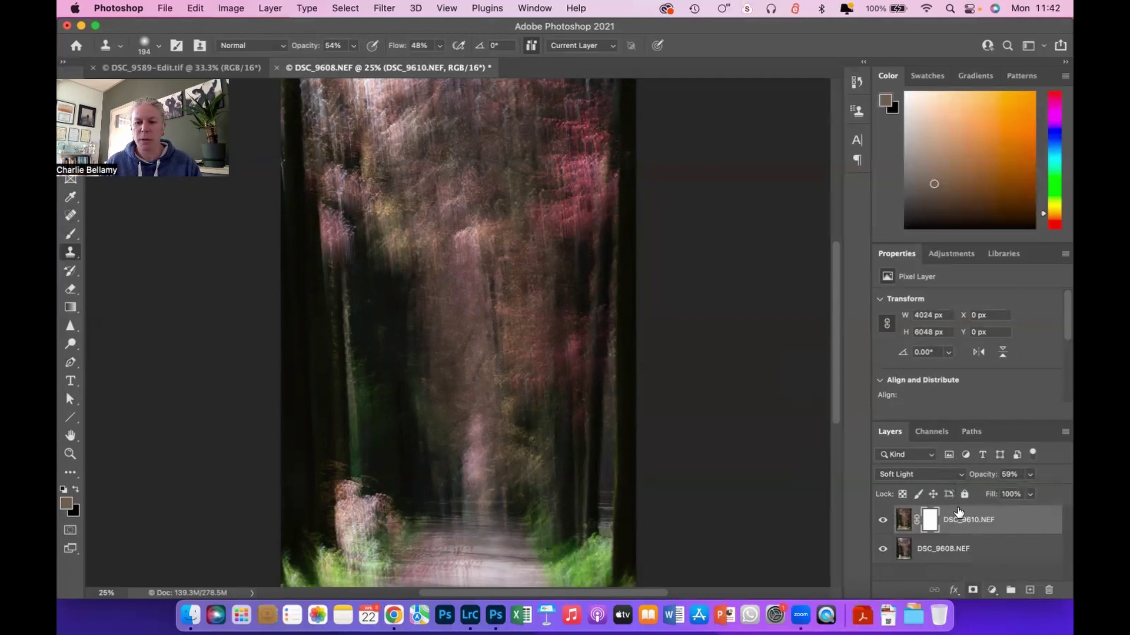
click(70, 234)
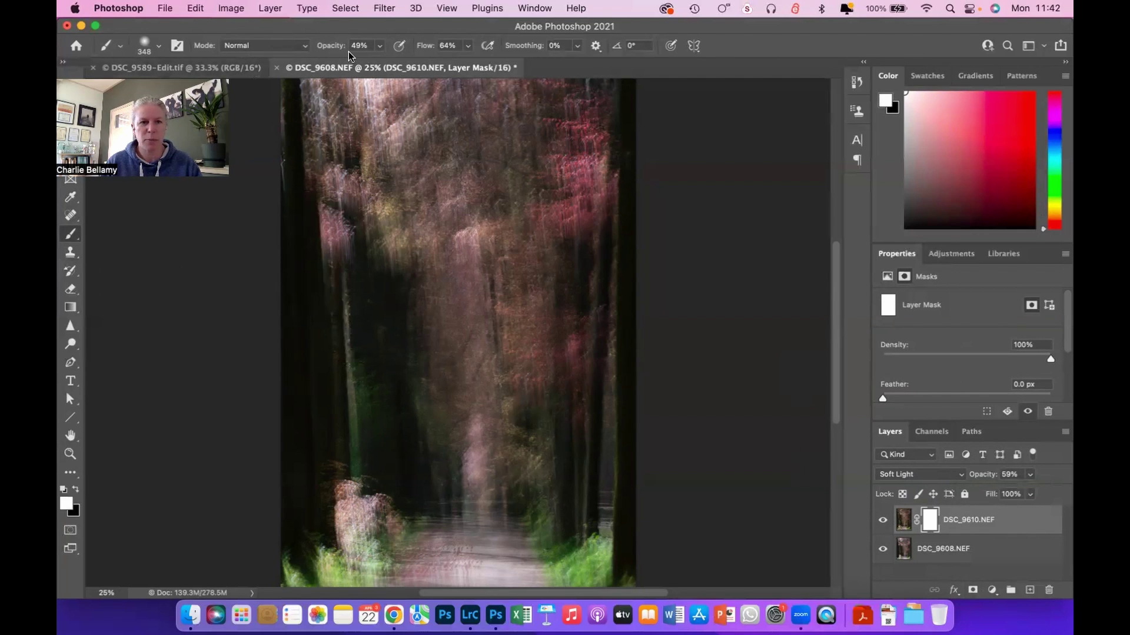
scroll(352, 256, down, 3)
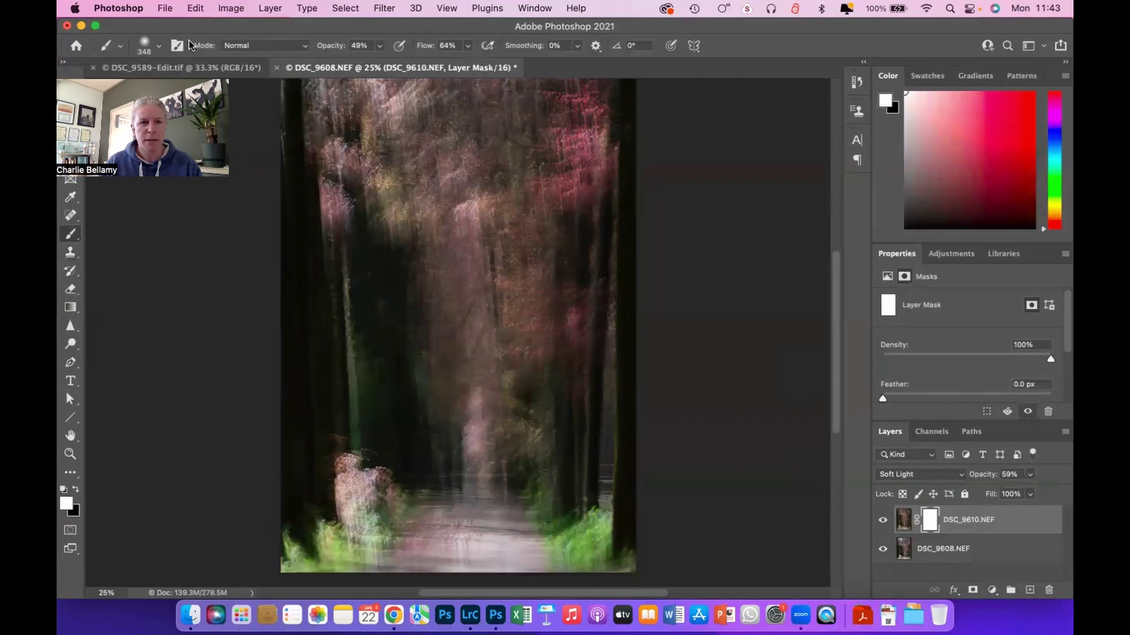
click(159, 46)
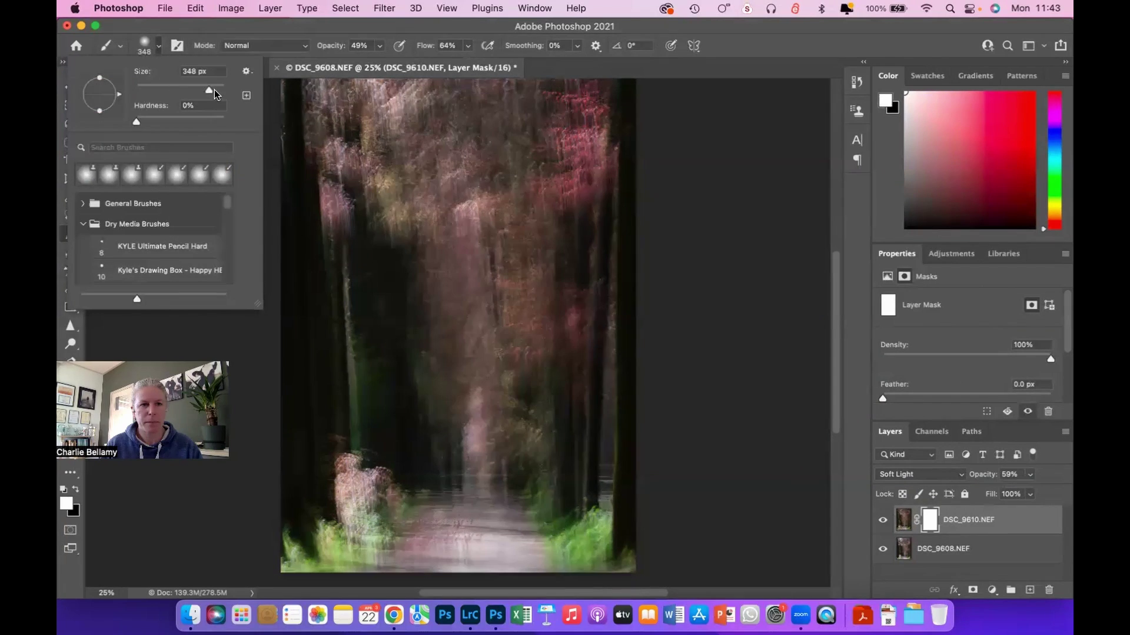
click(215, 91)
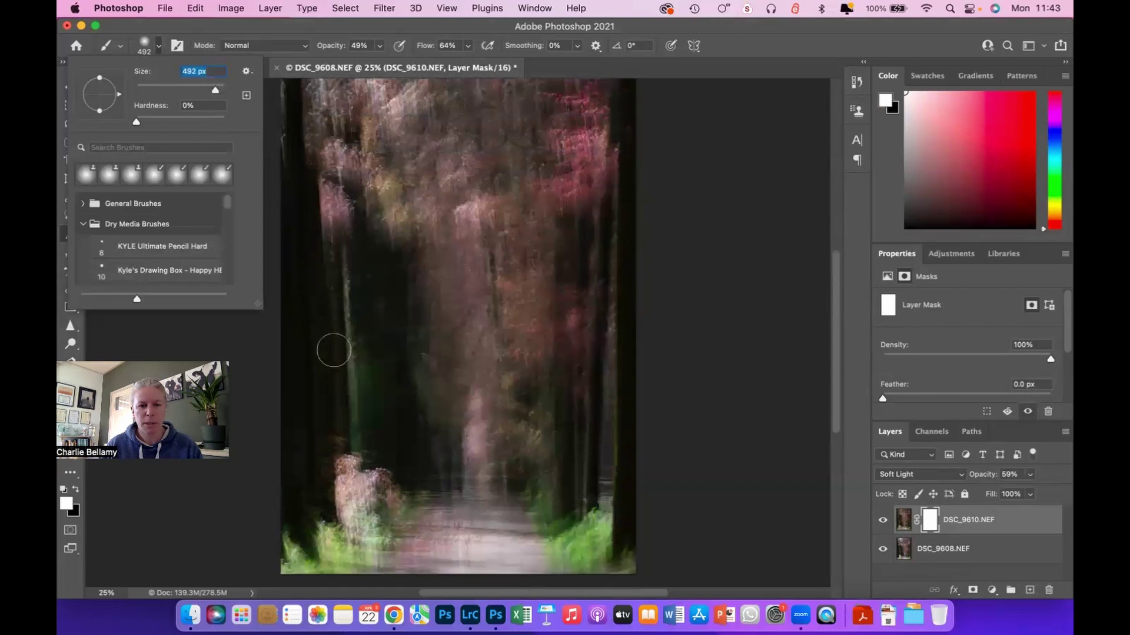
key(Return)
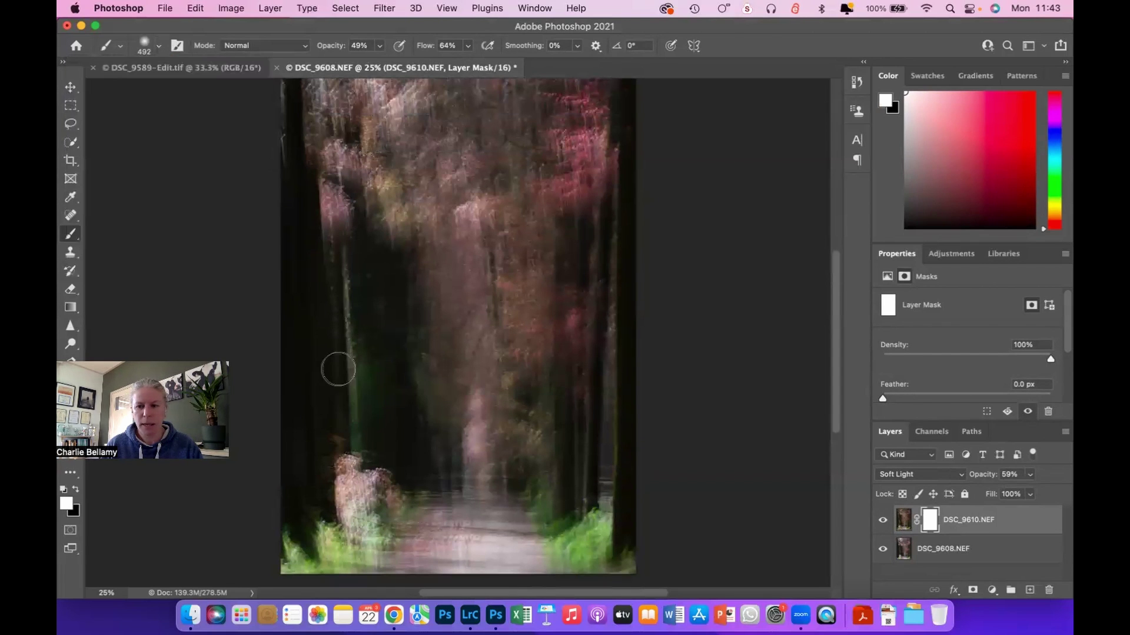
Step: Paint black on the mask over the dark tree trunks on both sides of the avenue to soften the blend there
click(73, 490)
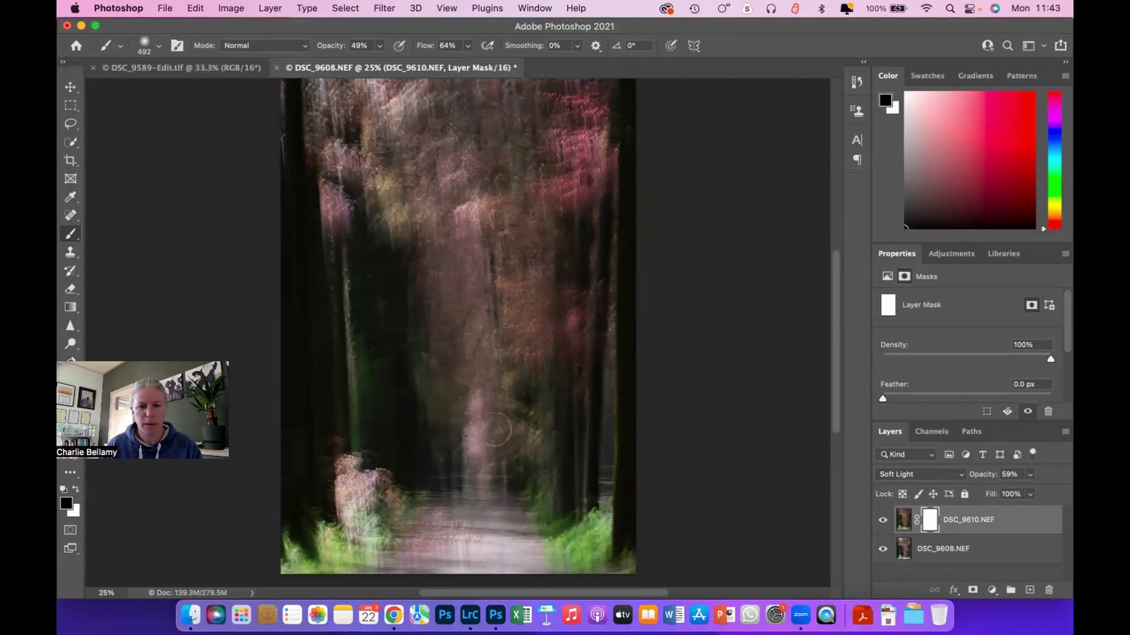
mouse_move(609, 313)
mouse_down()
mouse_move(583, 474)
mouse_move(571, 352)
mouse_up()
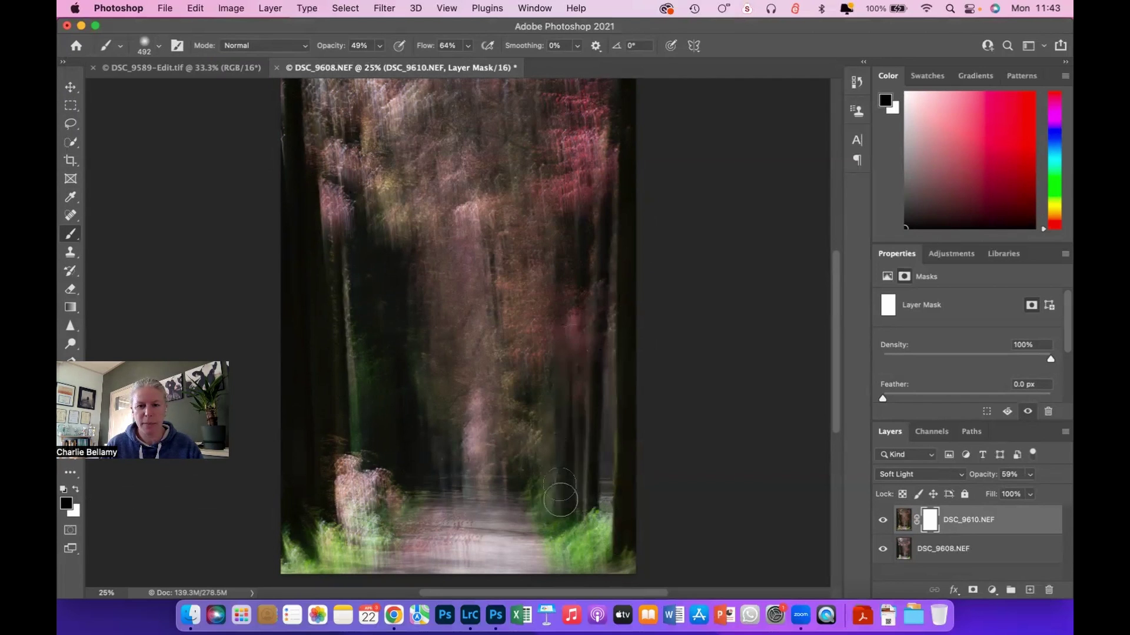
mouse_move(586, 230)
mouse_down()
mouse_move(558, 501)
mouse_move(471, 484)
mouse_up()
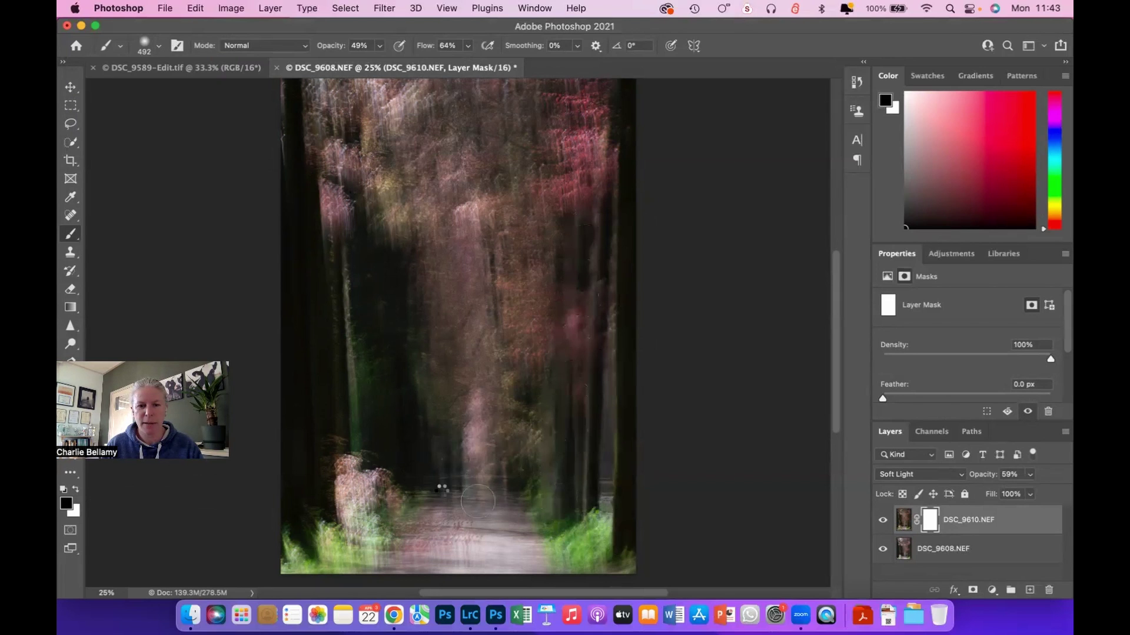
mouse_move(303, 310)
mouse_down()
mouse_move(307, 528)
mouse_move(347, 265)
mouse_move(390, 440)
mouse_move(403, 269)
mouse_move(434, 444)
mouse_move(398, 512)
mouse_move(363, 253)
mouse_move(287, 294)
mouse_move(287, 162)
mouse_move(305, 232)
mouse_move(293, 333)
mouse_move(309, 520)
mouse_move(404, 335)
mouse_move(406, 416)
mouse_move(361, 275)
mouse_move(360, 396)
mouse_move(399, 436)
mouse_move(579, 469)
mouse_move(583, 303)
mouse_move(604, 234)
mouse_move(625, 365)
mouse_move(527, 454)
mouse_move(515, 394)
mouse_move(505, 468)
mouse_move(468, 433)
mouse_up()
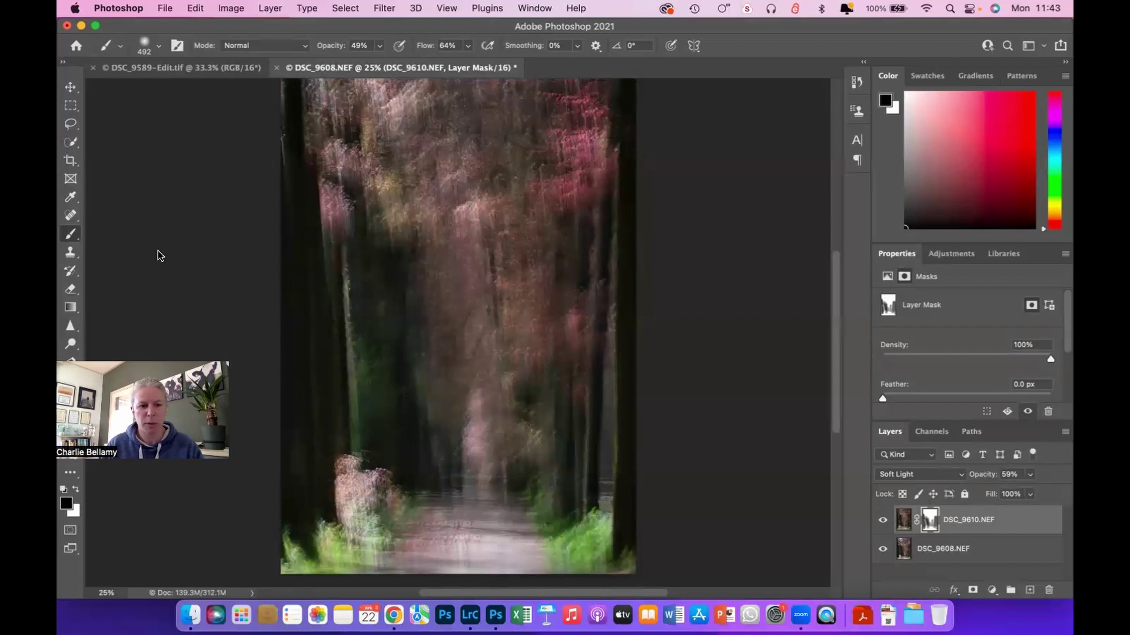
Step: Make white the foreground colour for the mask and examine the whole blended image
click(75, 489)
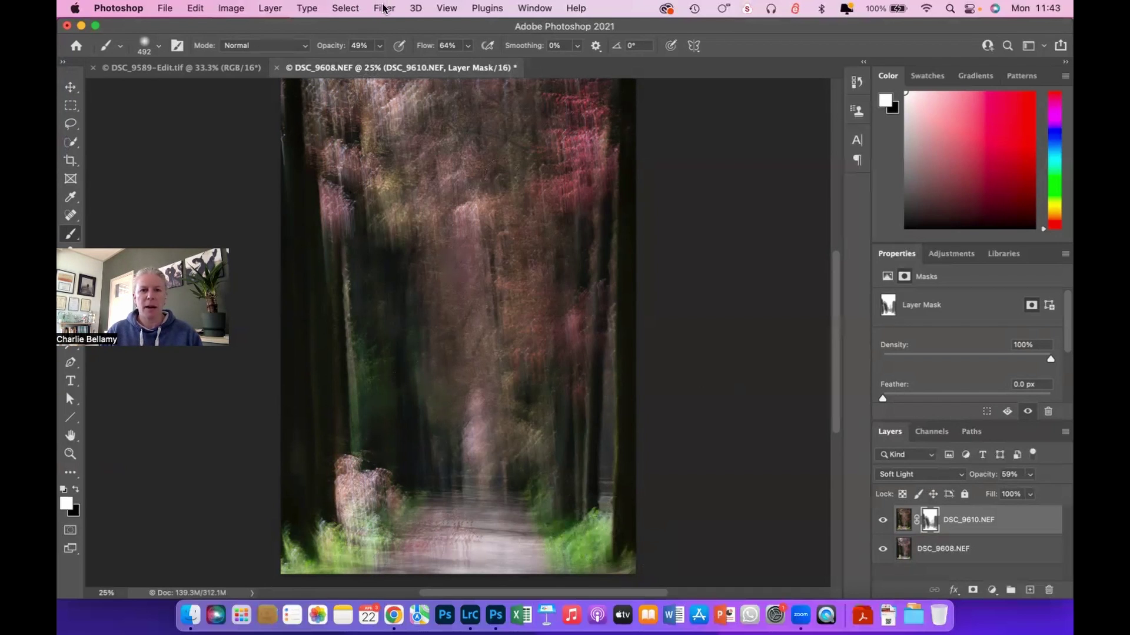
click(452, 9)
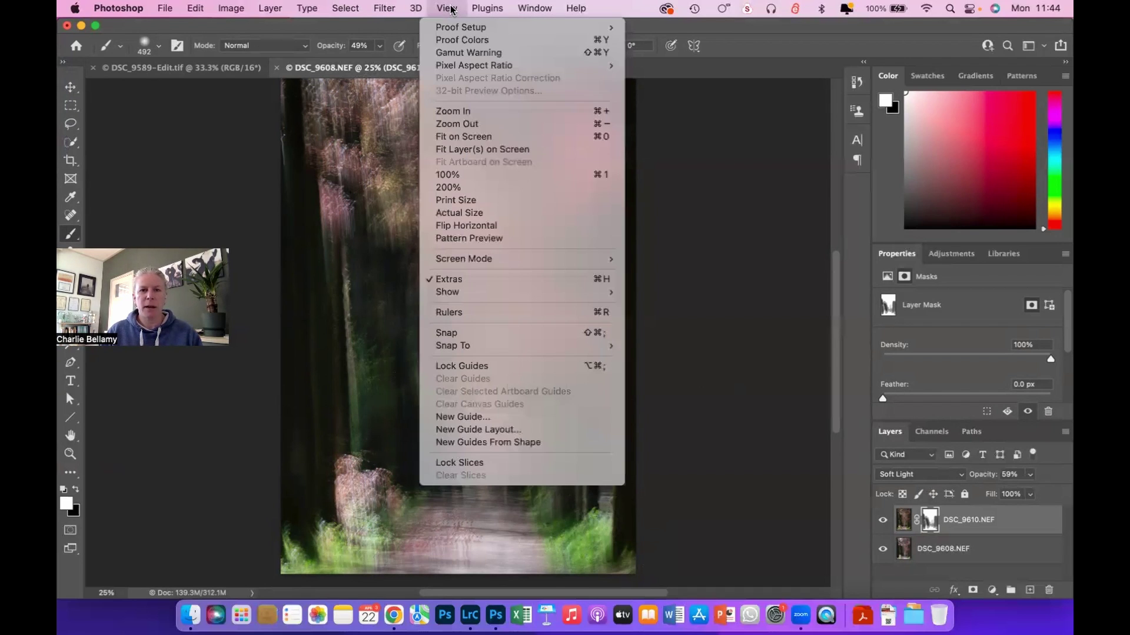
click(480, 124)
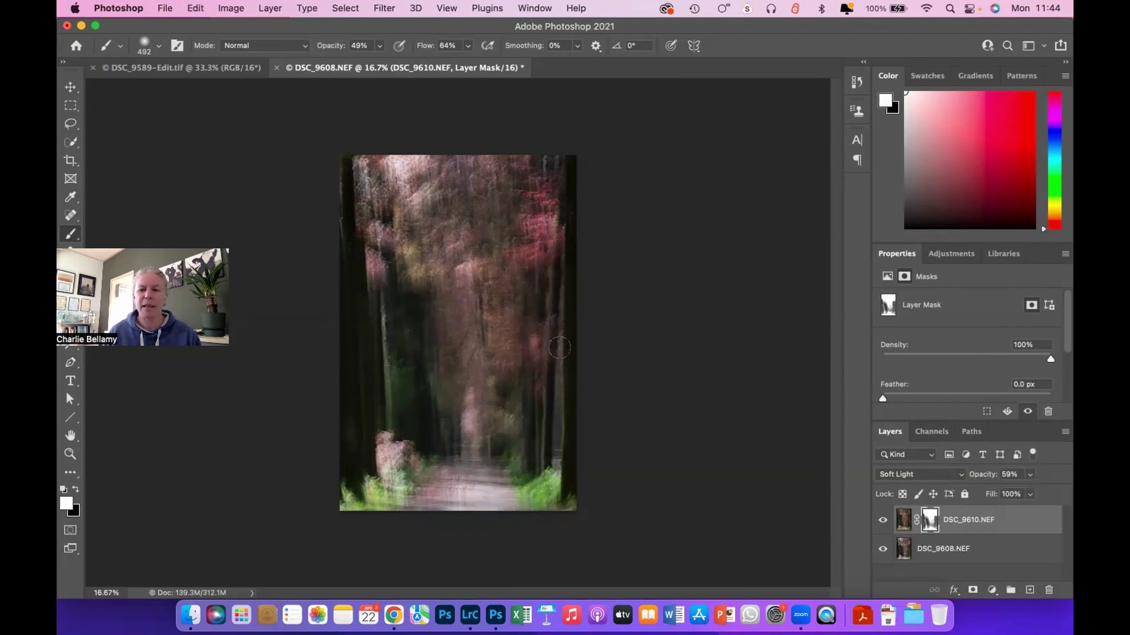
Step: Switch to Lightroom Classic and compare the avenue photos DSC_9610-Edit-Edit.tif, DSC_9631.NEF, DSC_9610-Edit.tif and the following one in the TEVEUREN collection
click(470, 616)
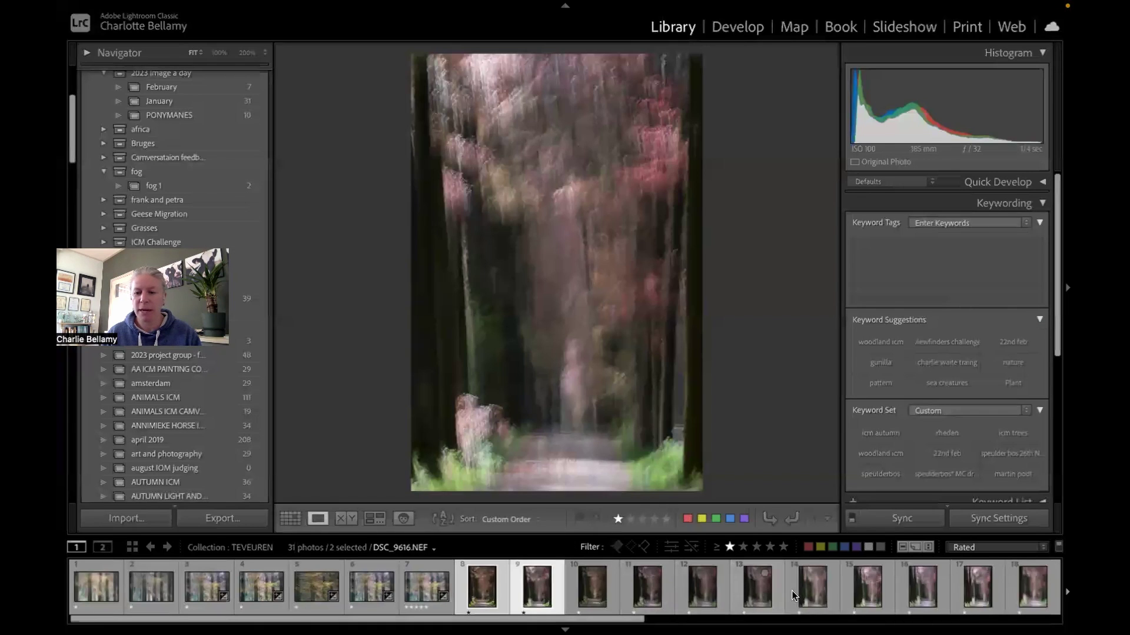
scroll(934, 603, down, 1)
scroll(930, 601, down, 5)
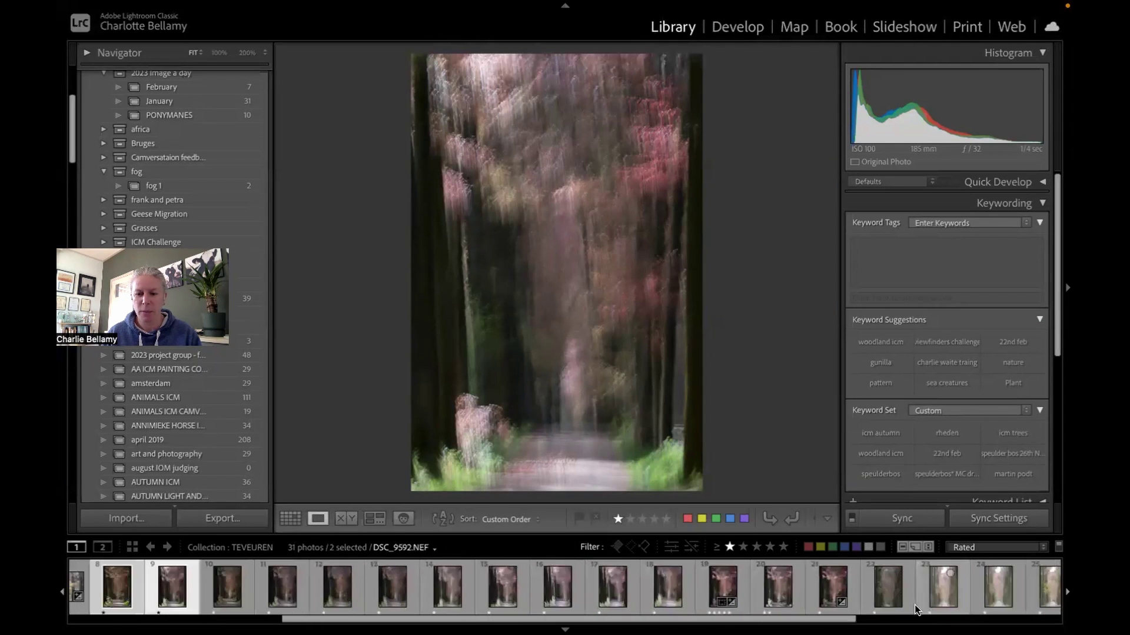
click(719, 591)
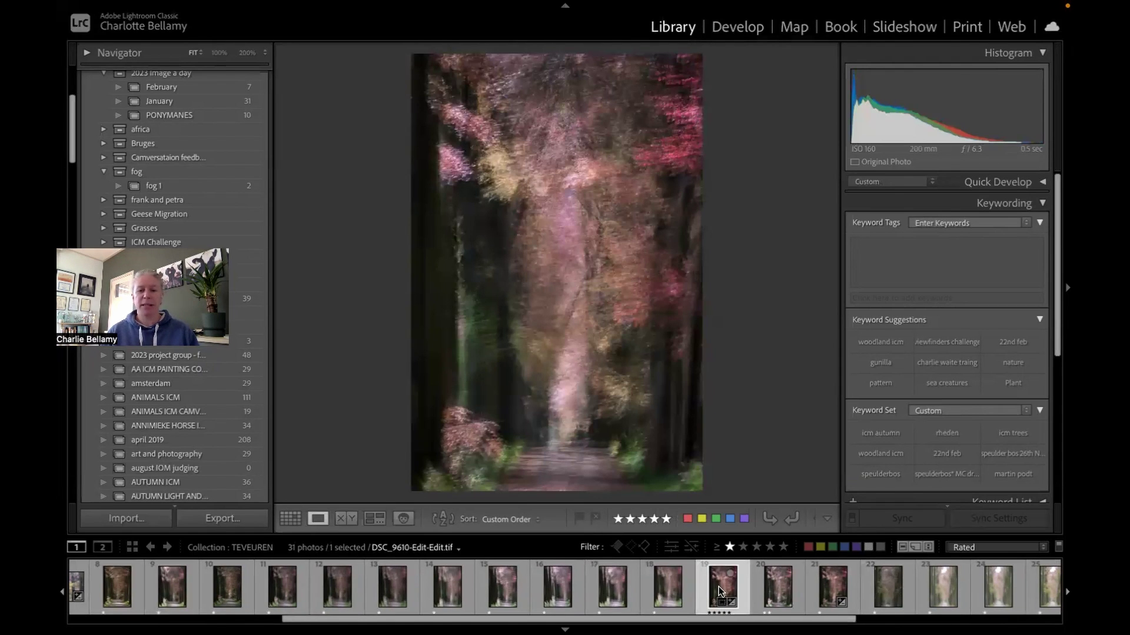
click(779, 592)
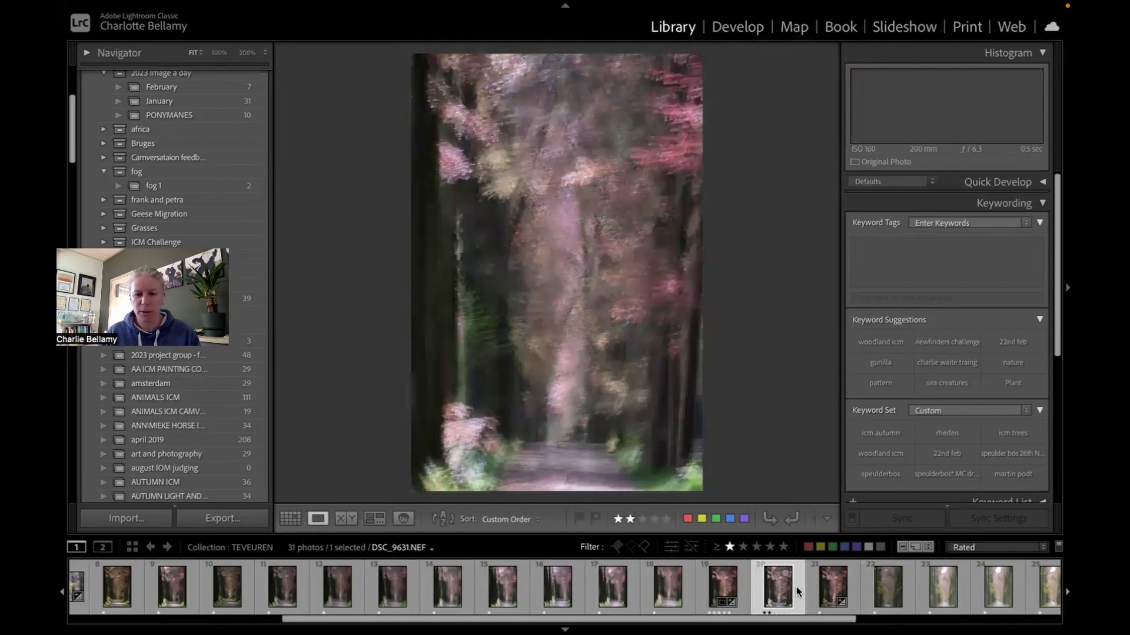
click(824, 587)
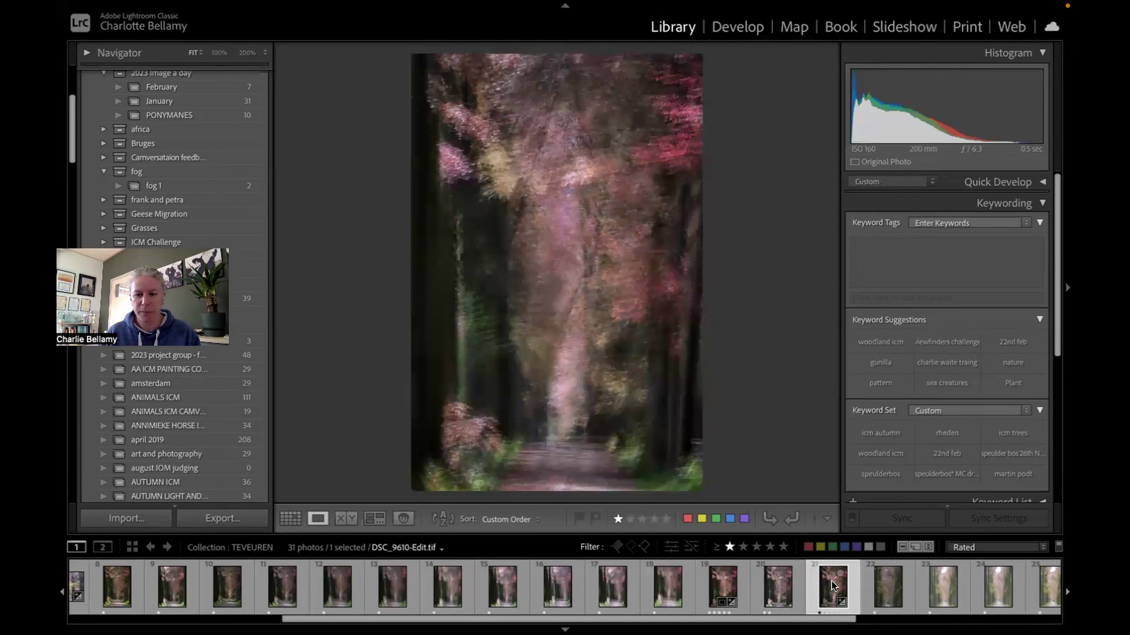
click(888, 583)
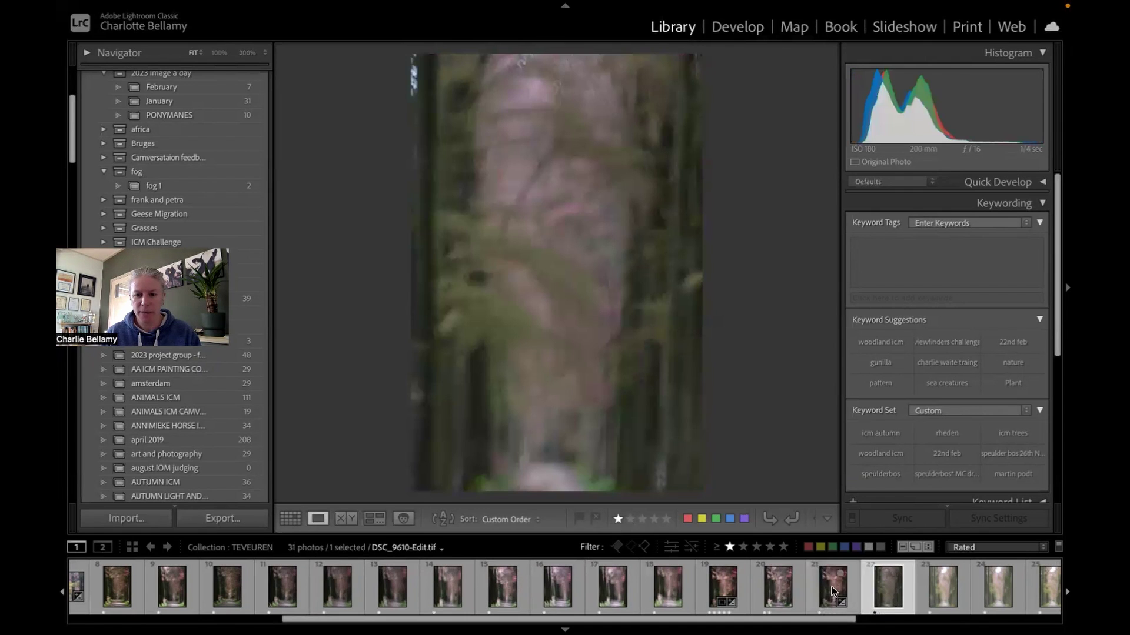
Step: Open DSC_9610-Edit-Edit.tif for developing and set its Whites to +36 and Exposure to +0.15
click(725, 588)
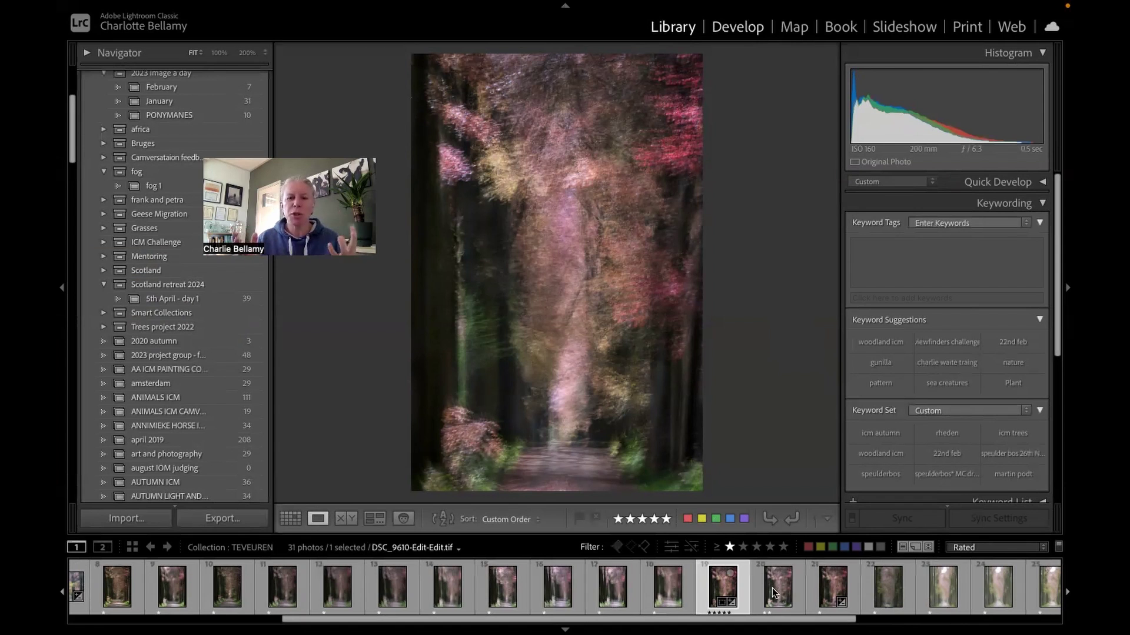
key(d)
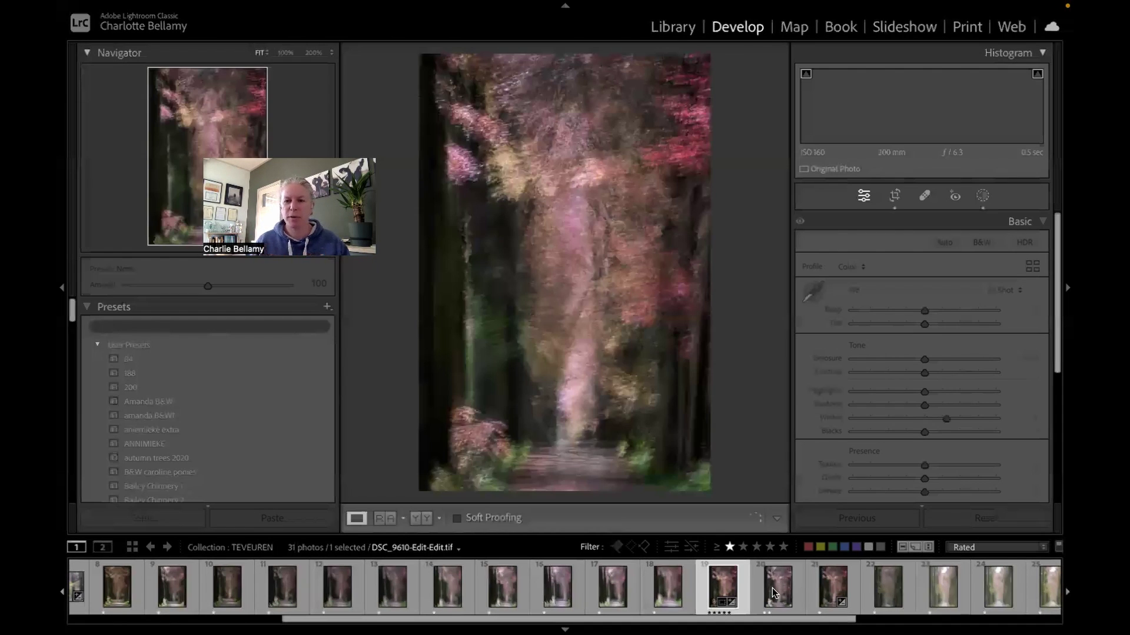
double_click(945, 416)
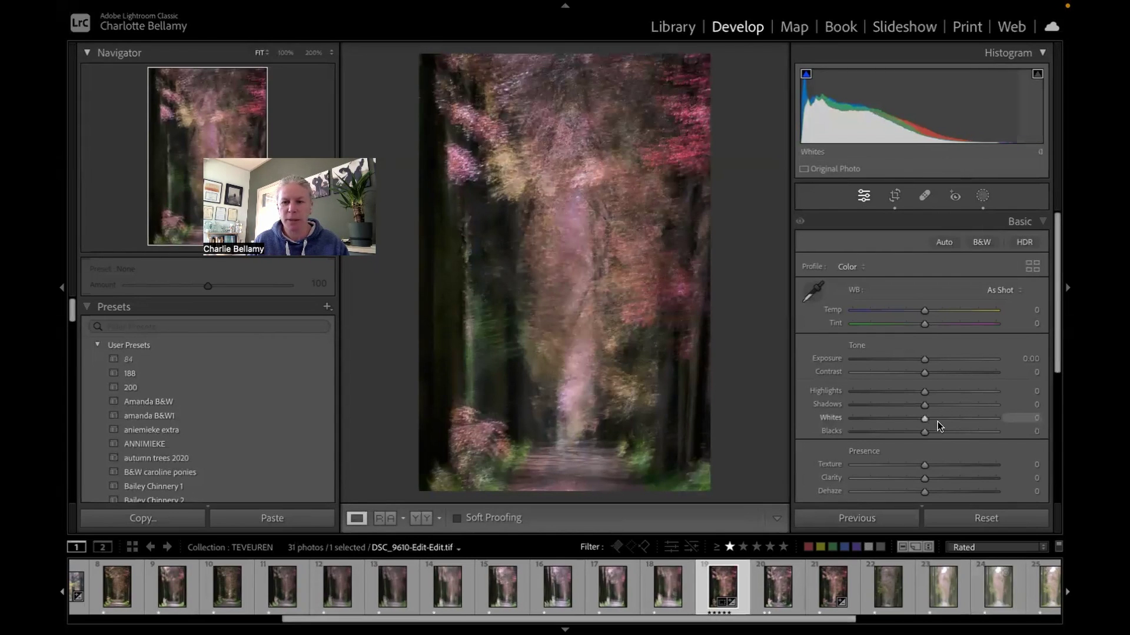
drag(926, 417, 946, 417)
drag(949, 420, 953, 422)
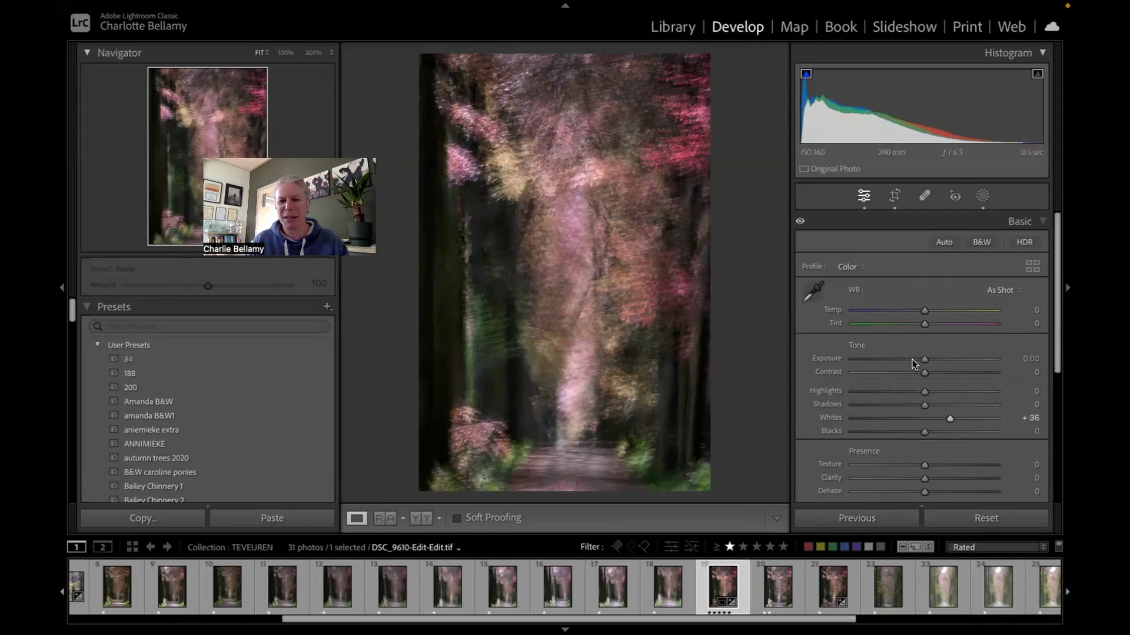
scroll(924, 358, up, 3)
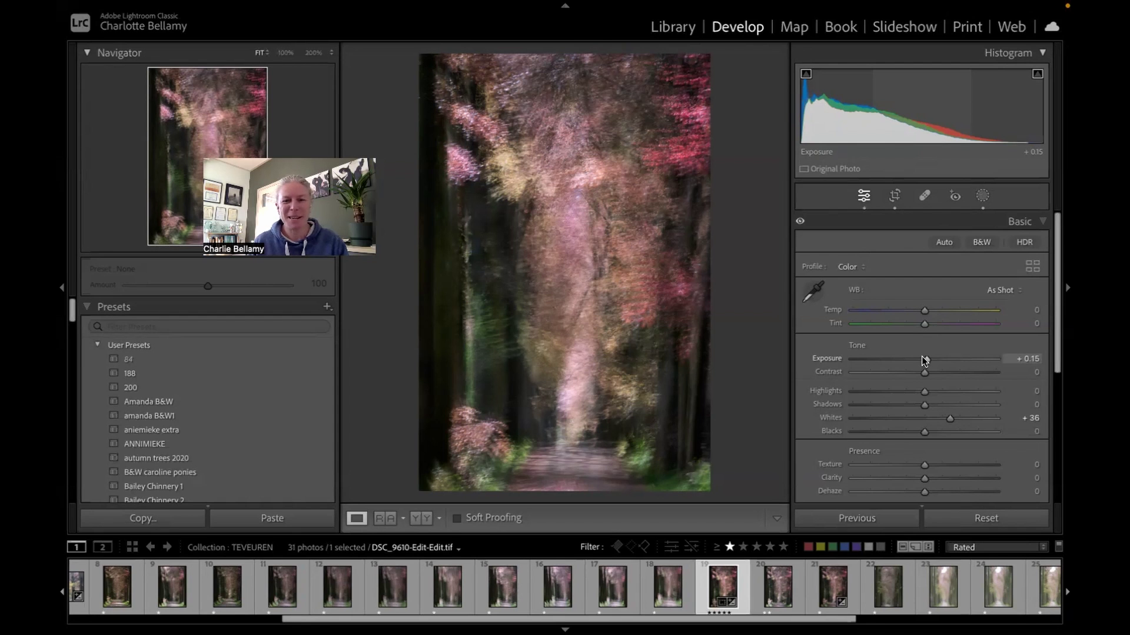
click(623, 13)
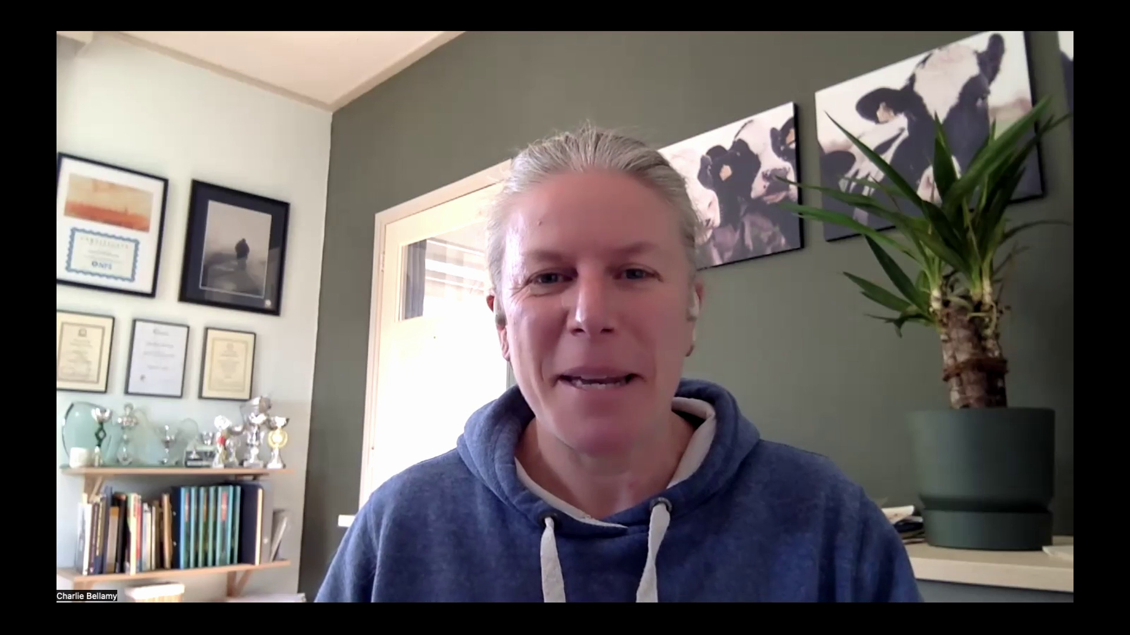